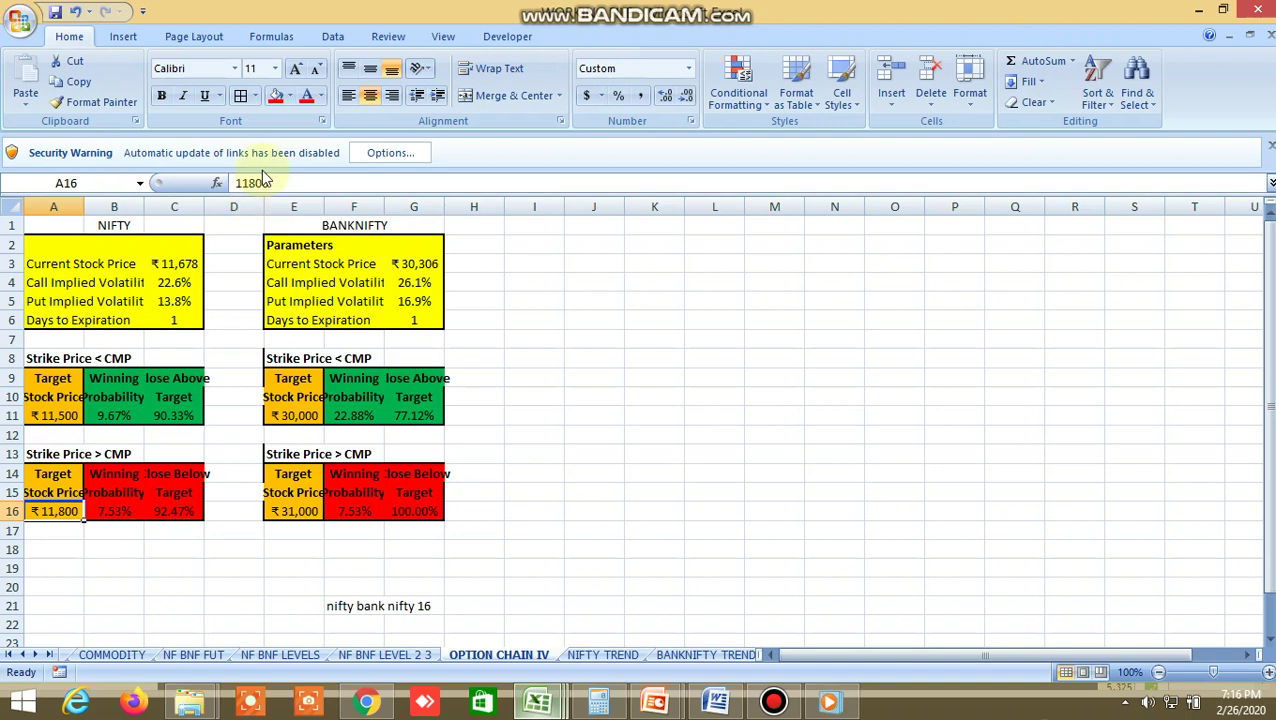
Set the NIFTY target stock price in A16, under Strike Price > CMP, to 11900
click(251, 183)
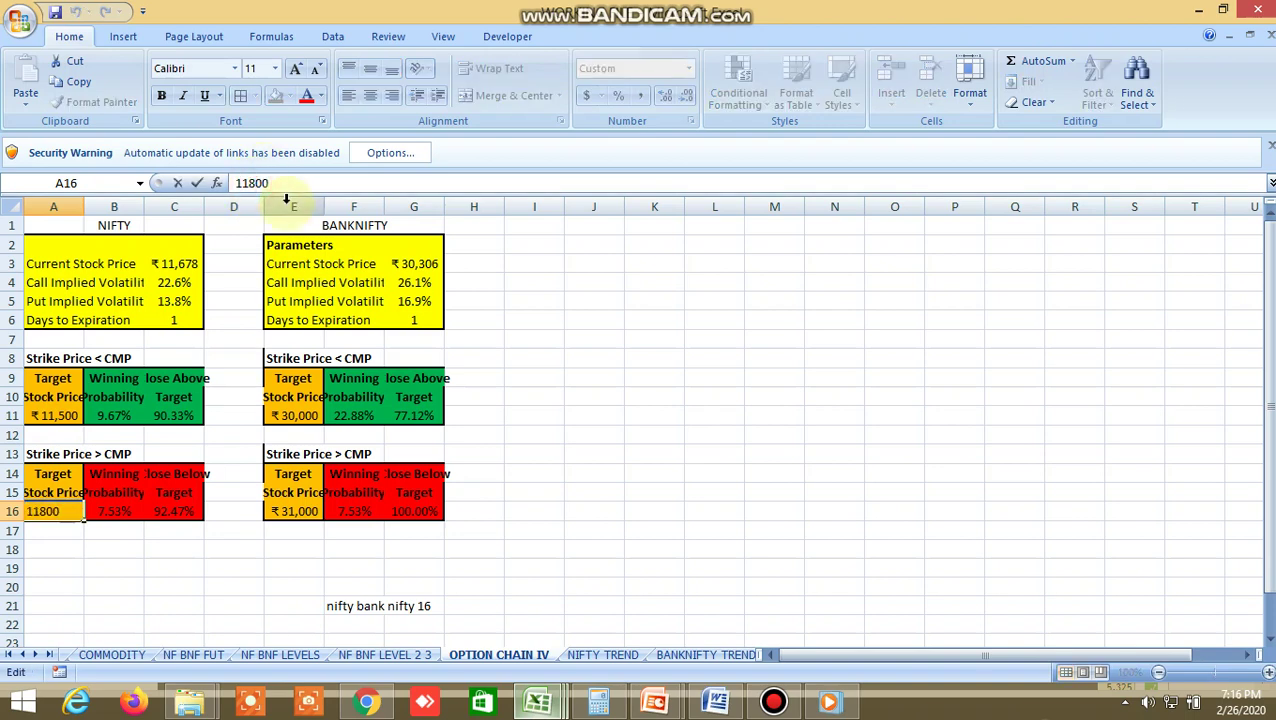
key(Delete)
text(9)
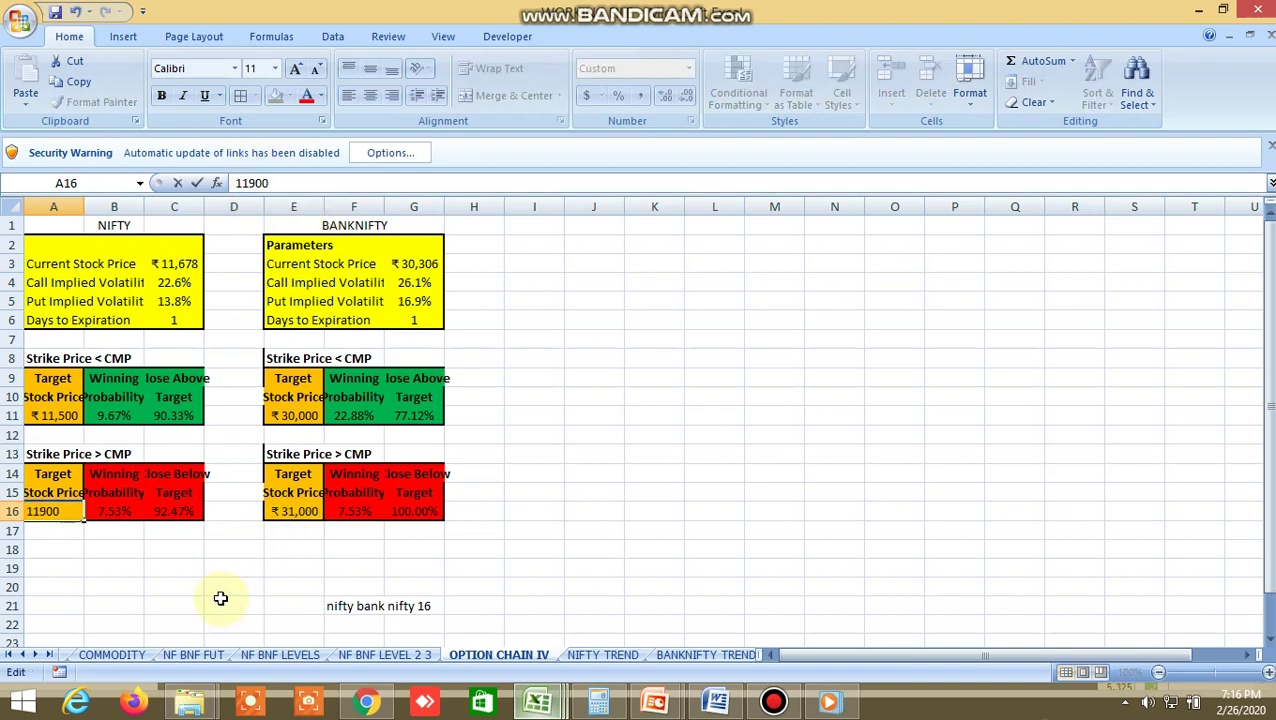
click(136, 568)
click(60, 511)
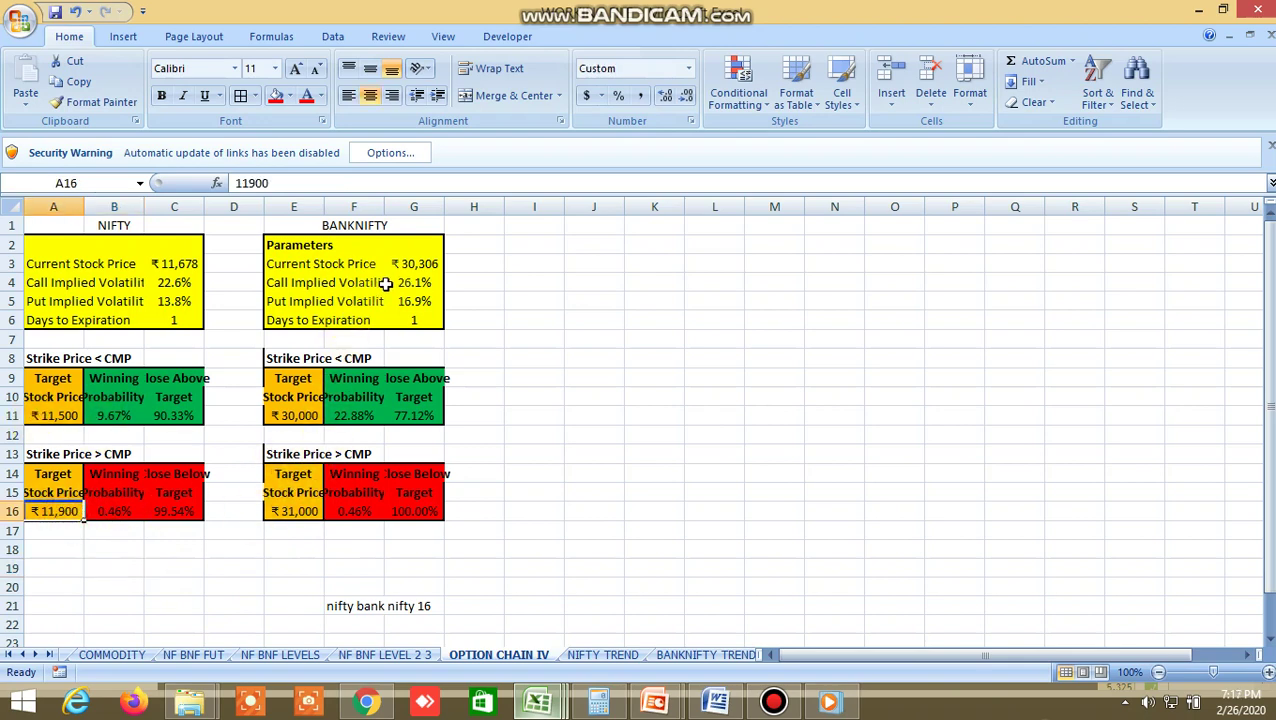
Set the BANKNIFTY target stock price in E11, under Strike Price < CMP, to 30200
click(306, 510)
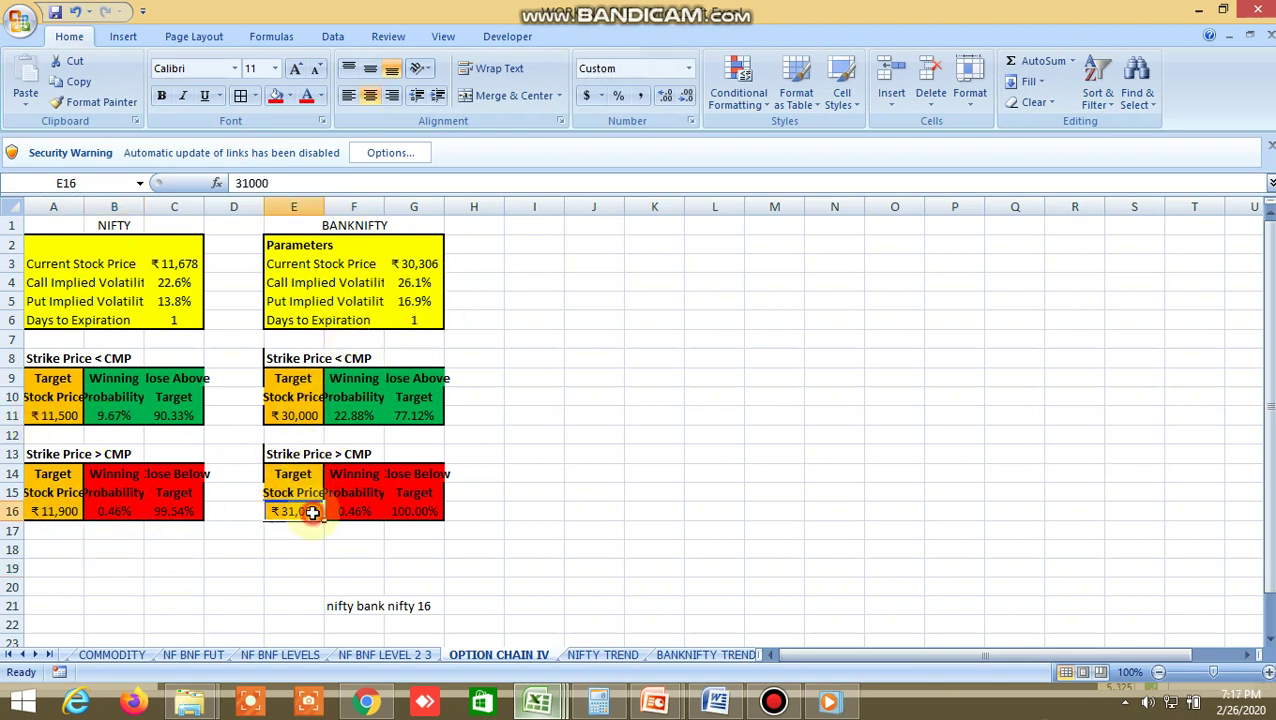
click(303, 416)
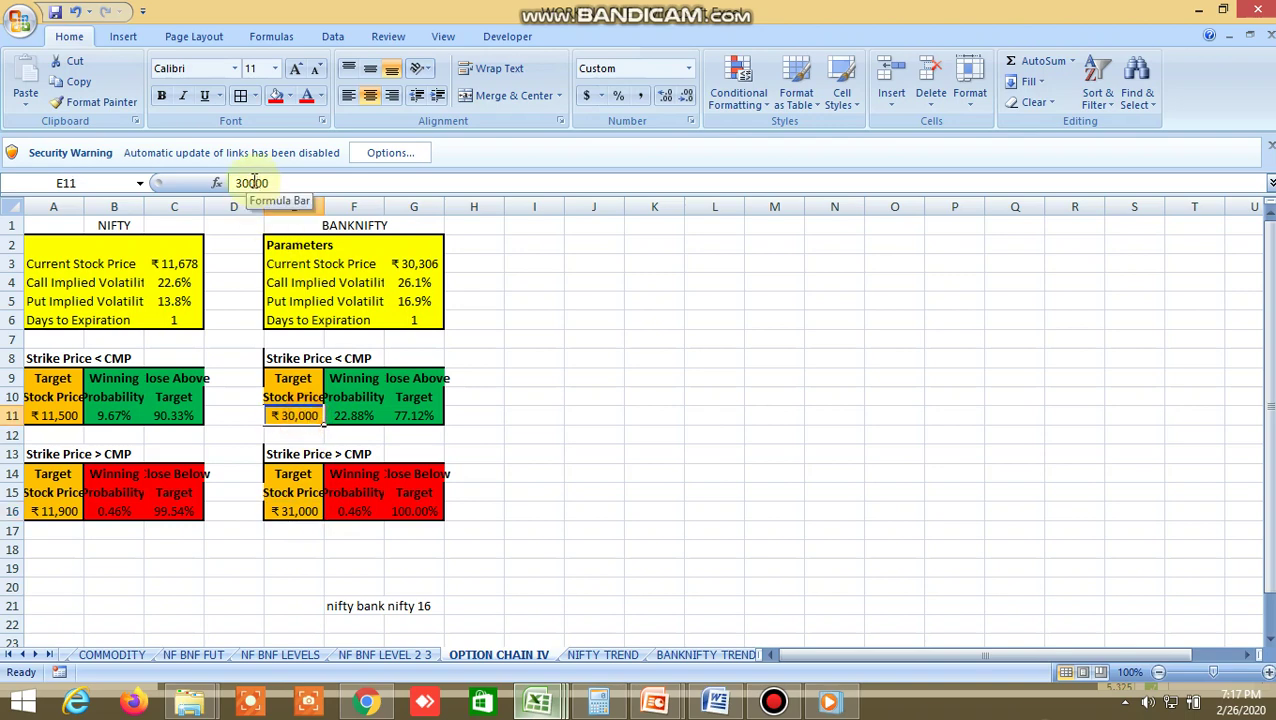
click(254, 182)
key(BackSpace)
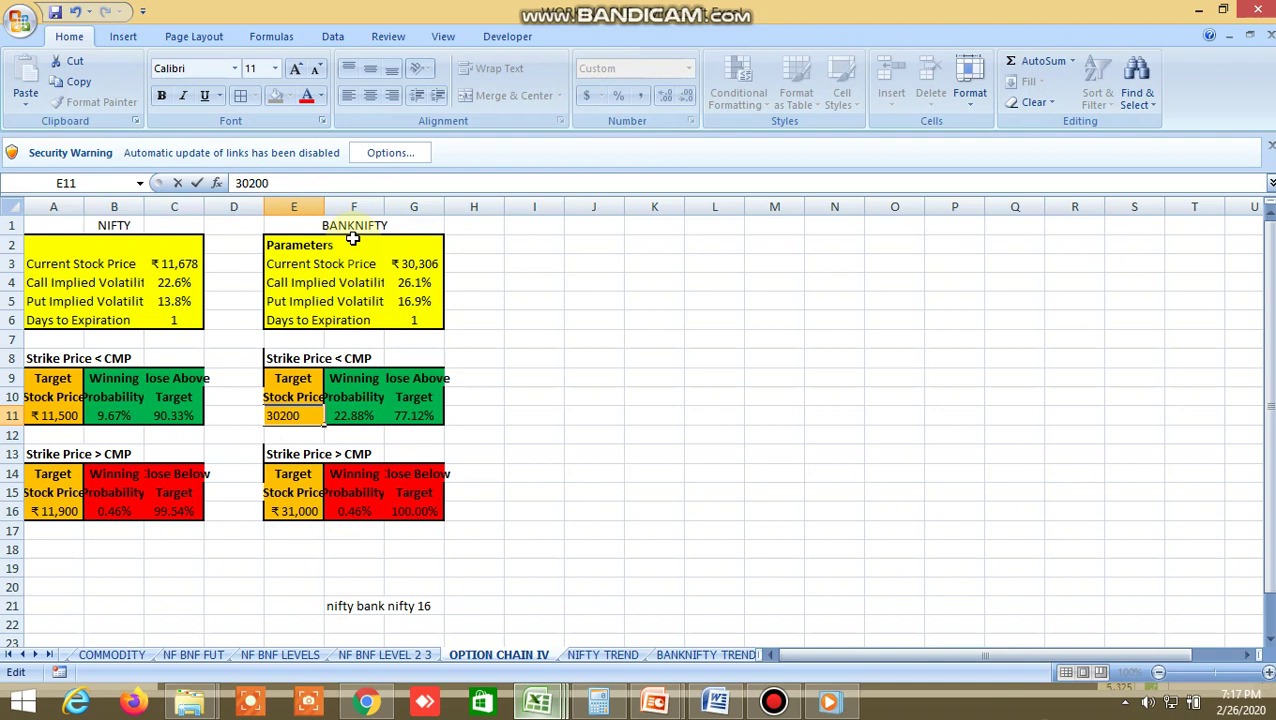
text(2)
key(Return)
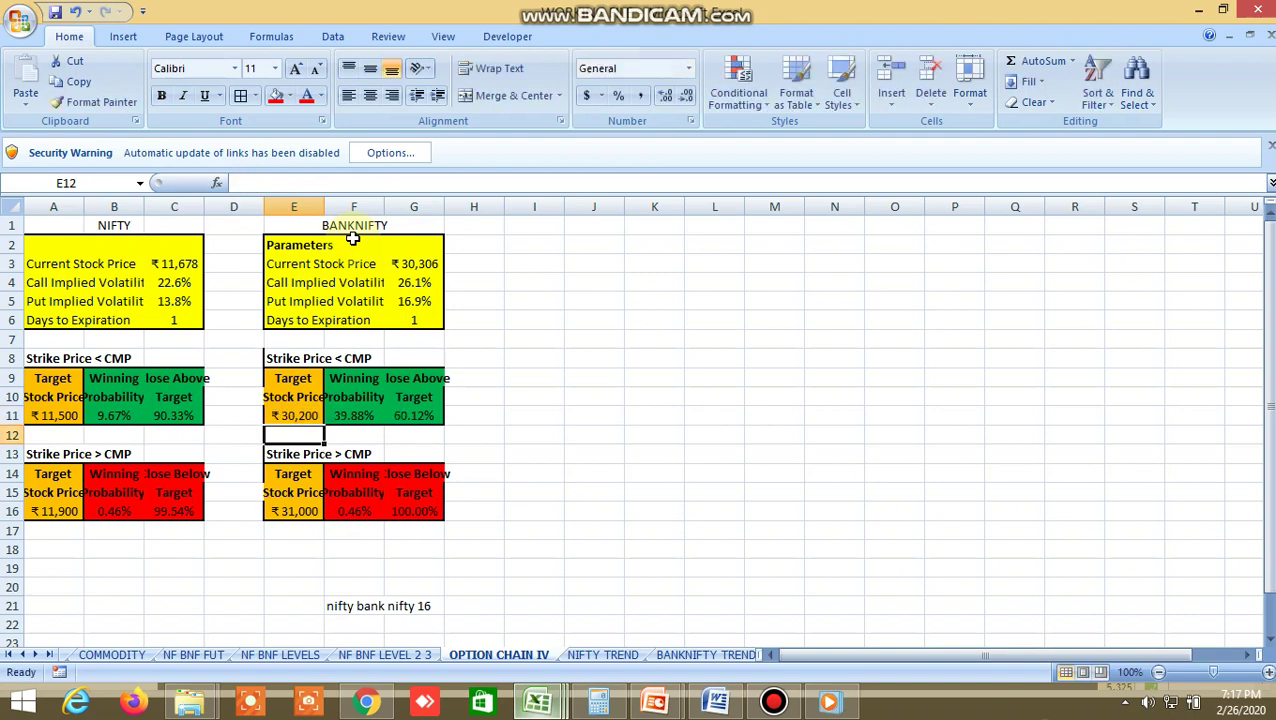
click(311, 412)
Set the BANKNIFTY target stock price in E16, under Strike Price > CMP, to 30500
click(318, 508)
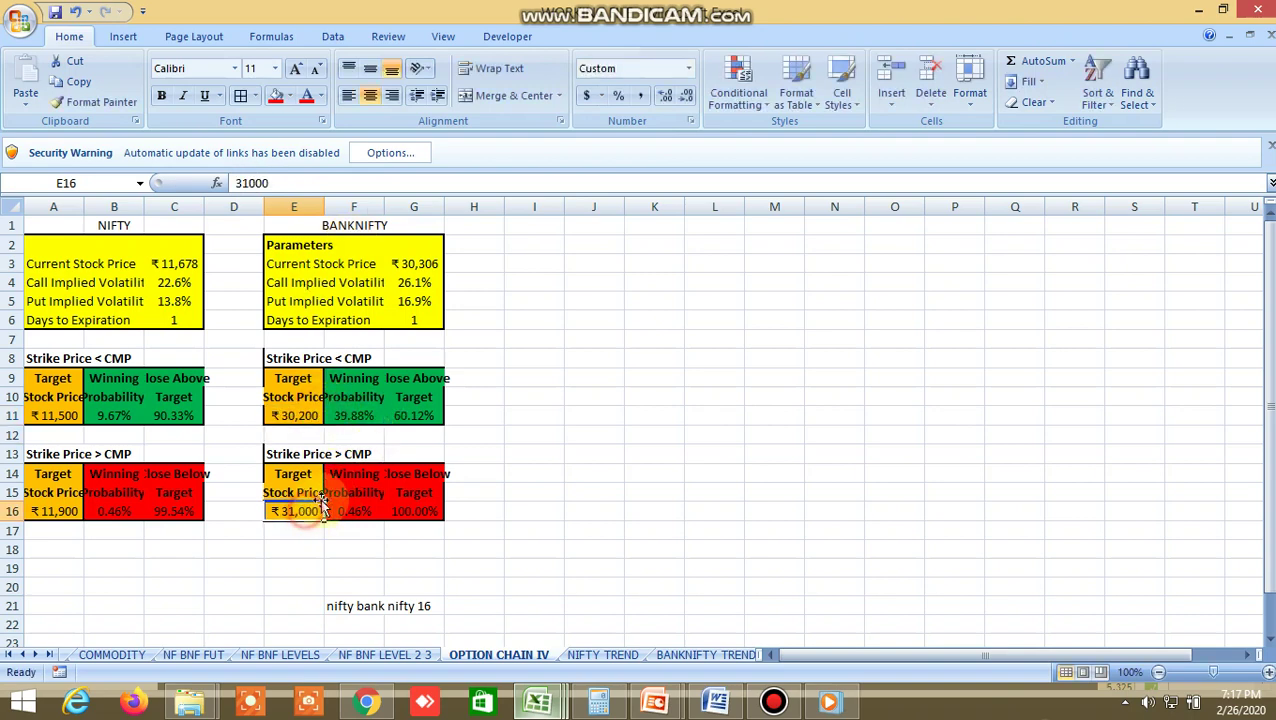
click(274, 183)
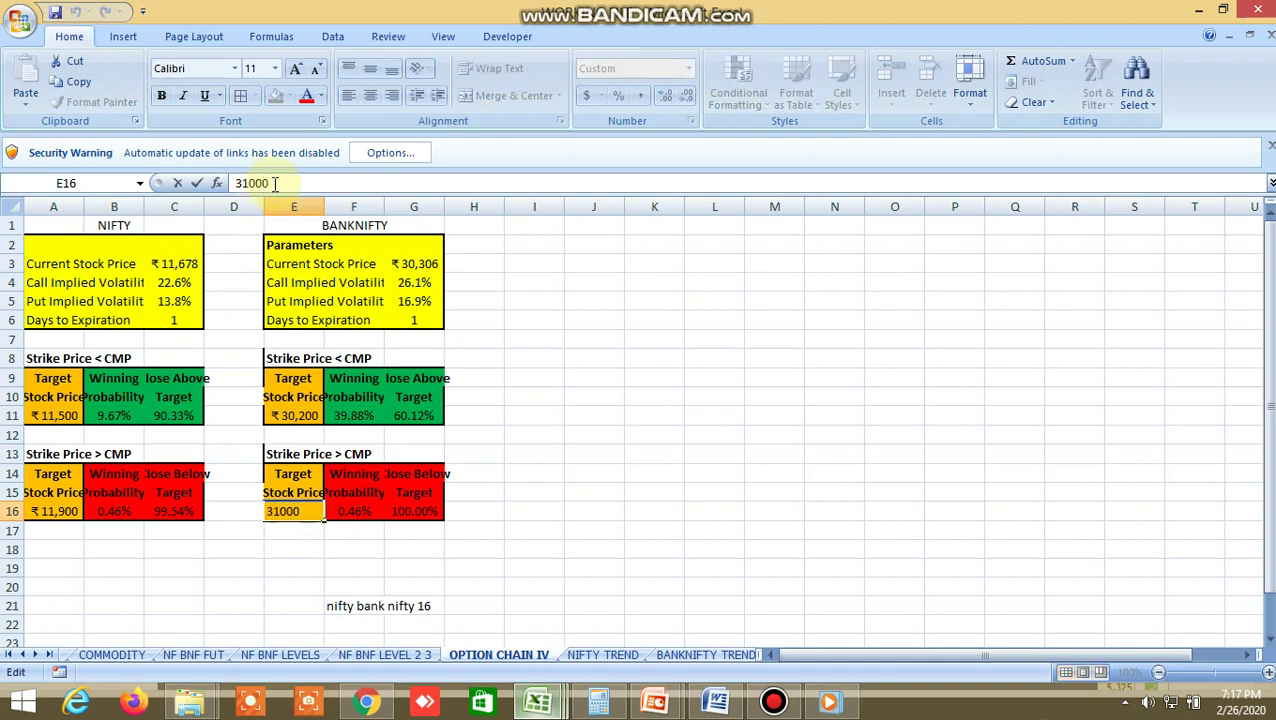
click(248, 183)
key(BackSpace)
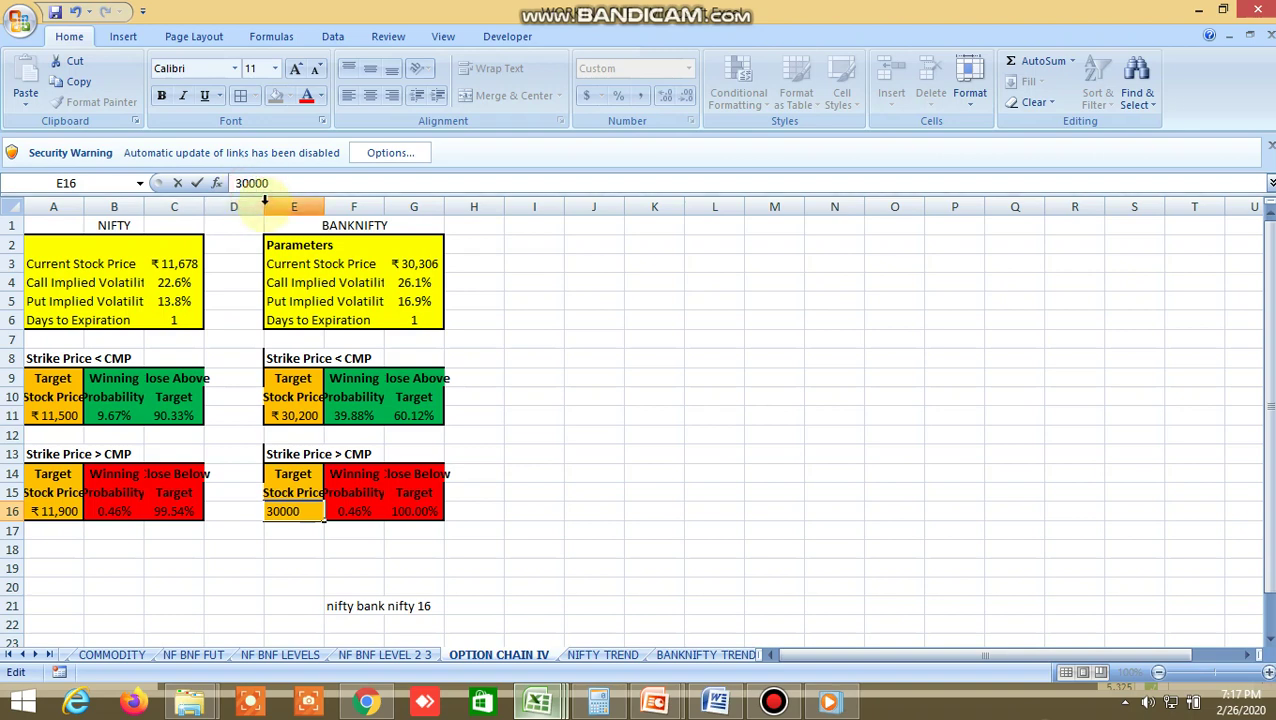
text(5)
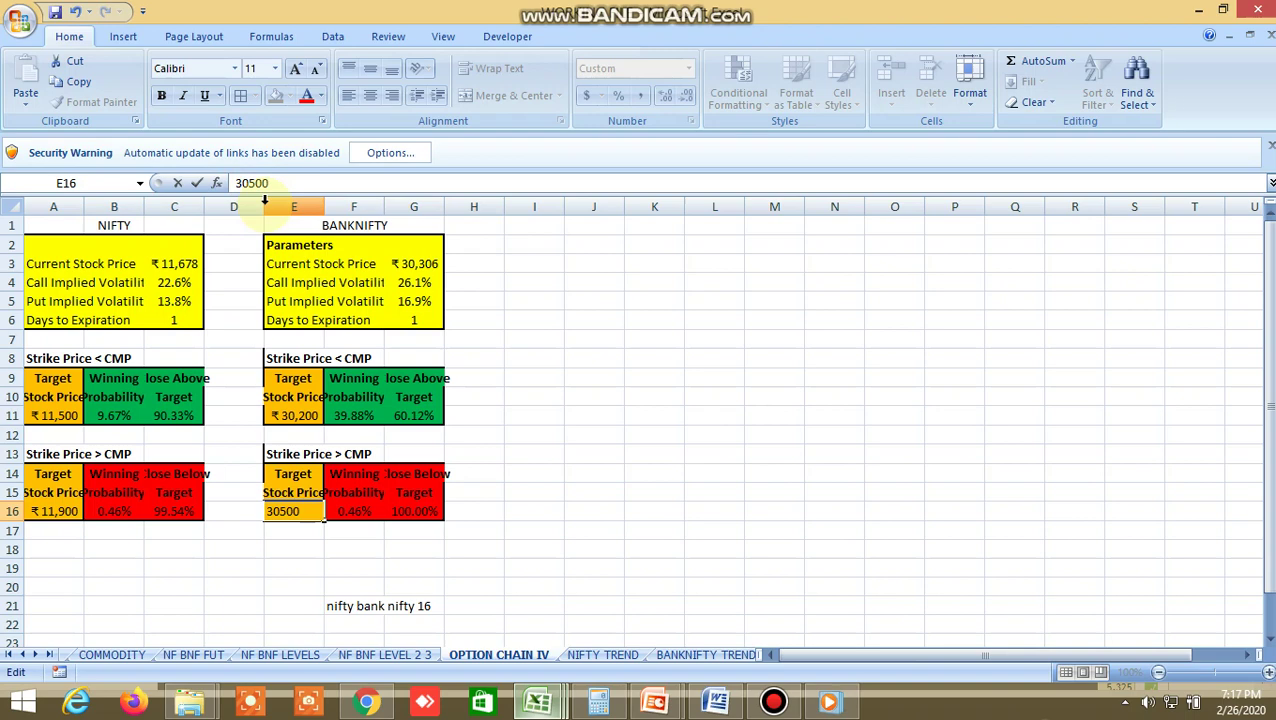
click(336, 569)
click(313, 513)
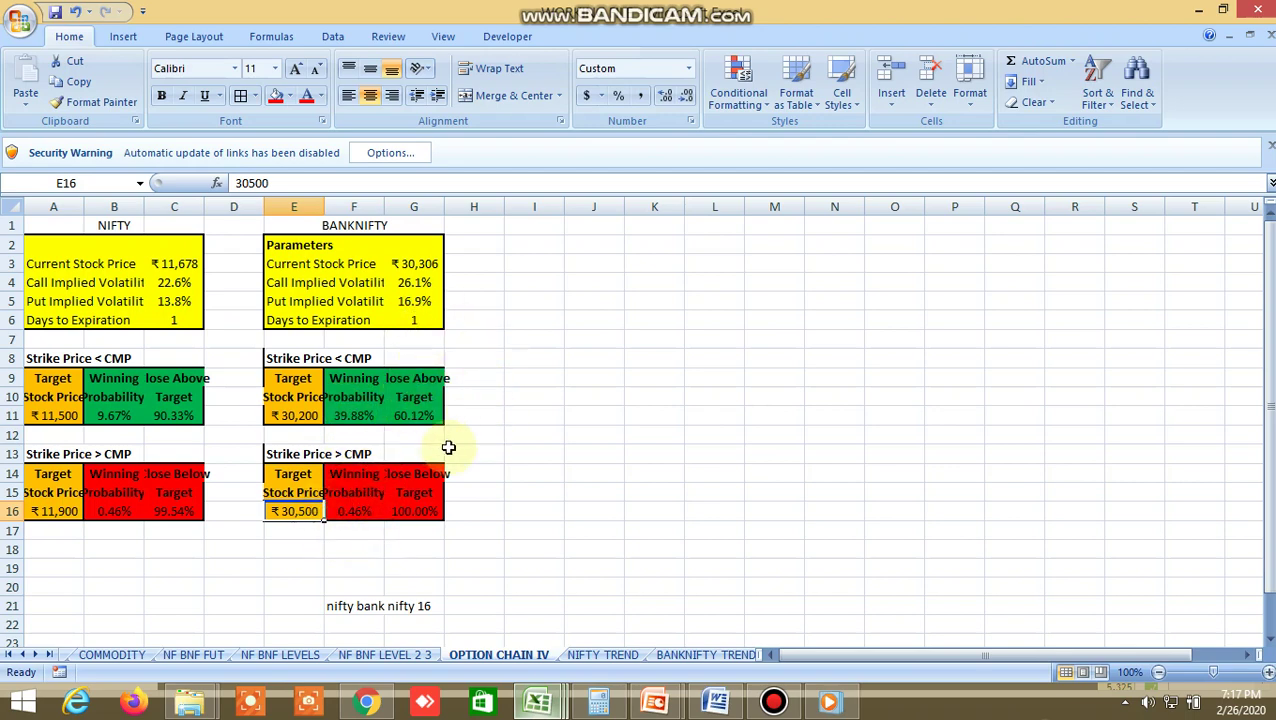
Enter the note "NIFTY BANKNIFTY TREND STRONG DOWN" in cell I13
click(538, 455)
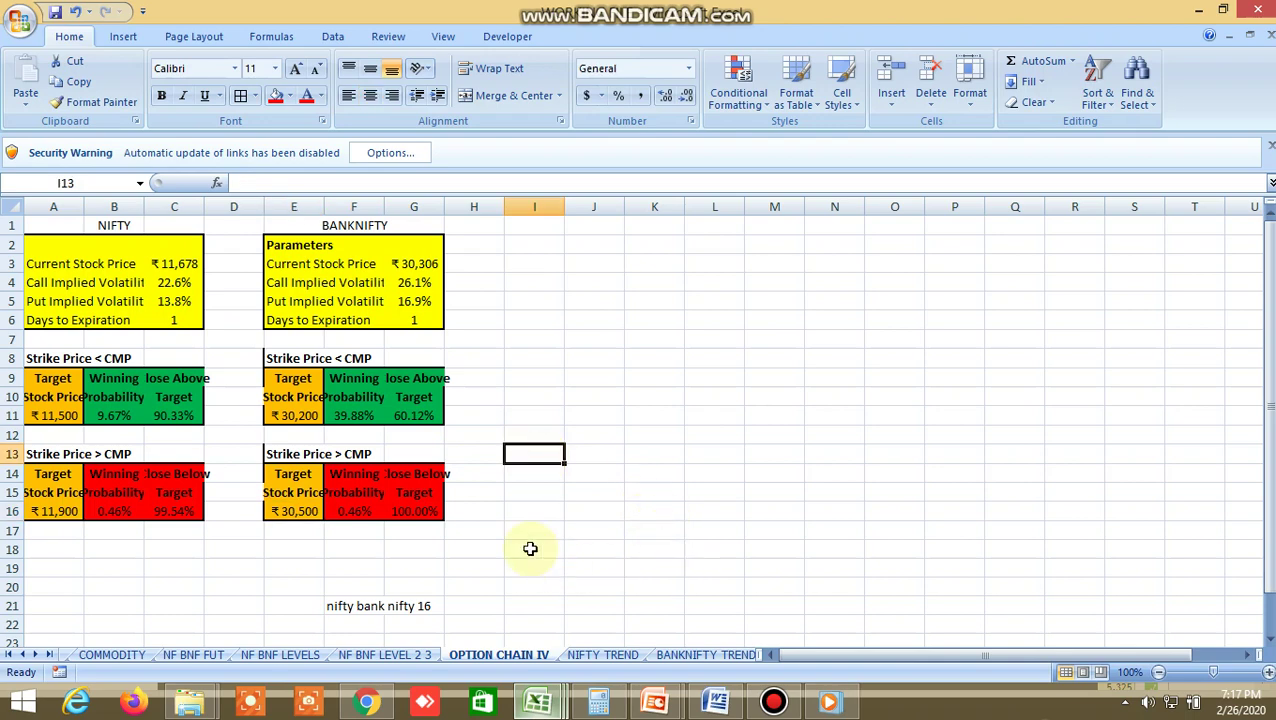
text(N)
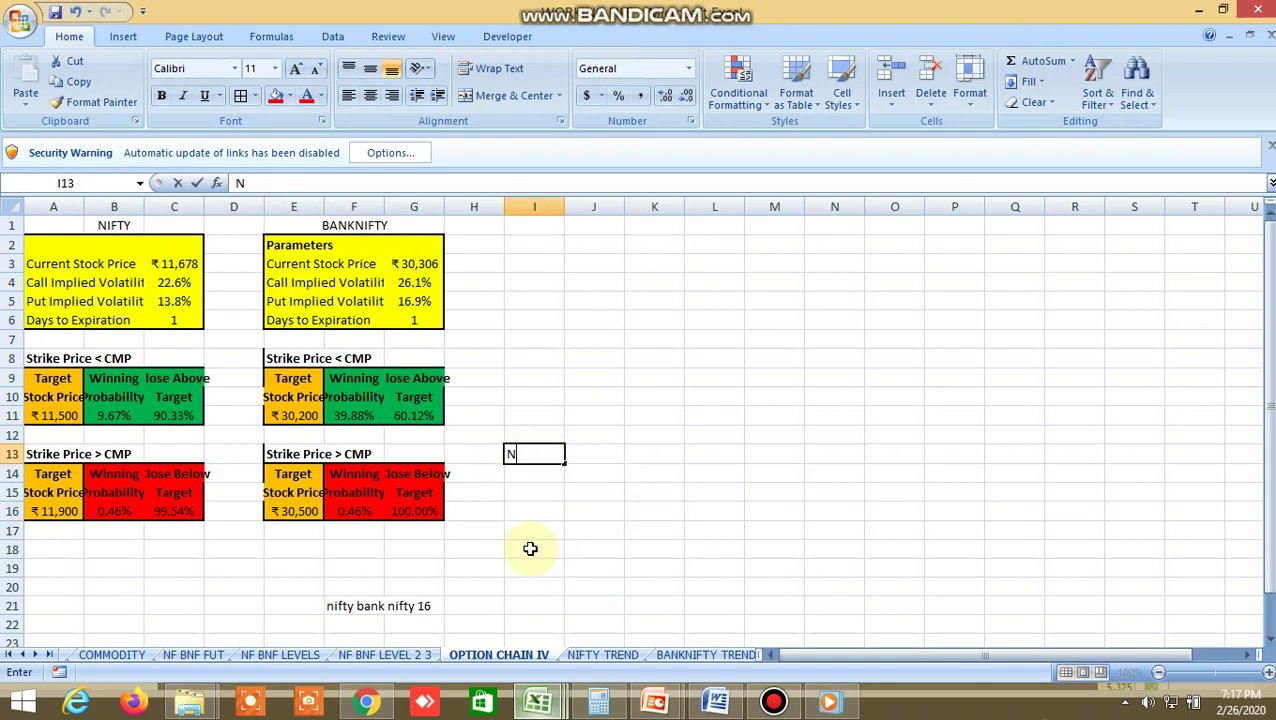
text(IFTY B)
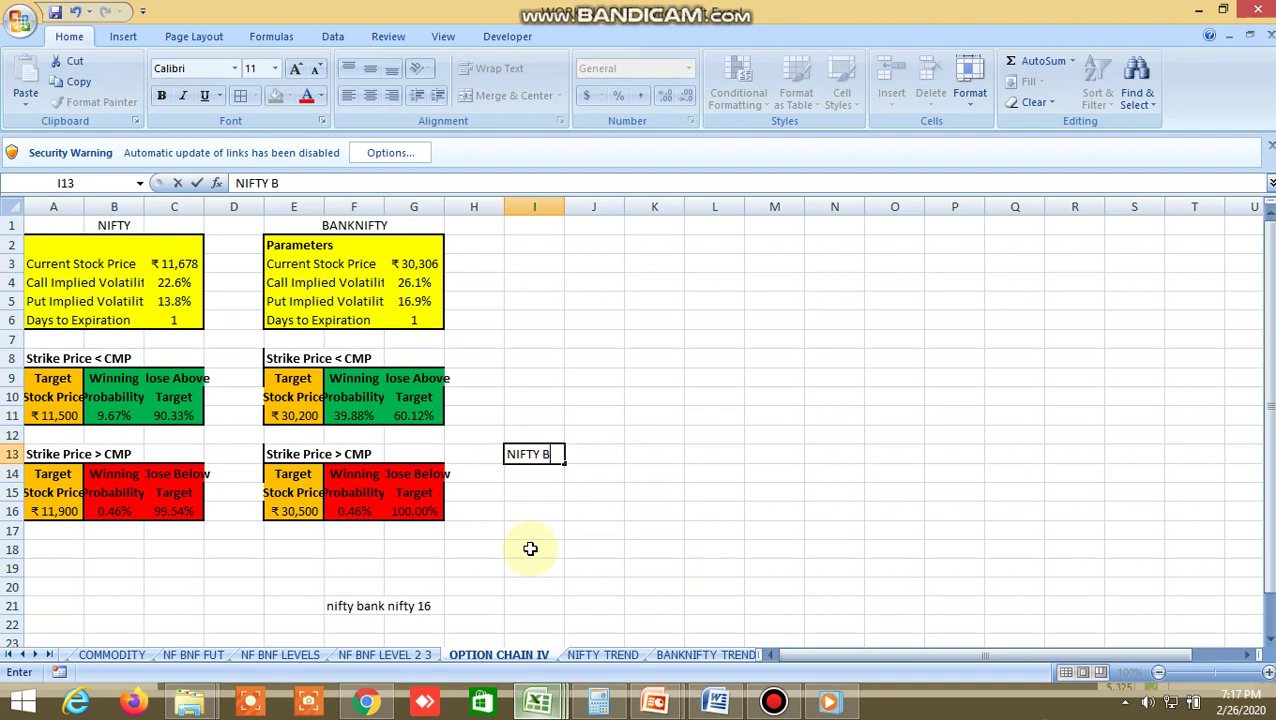
text(ANKNIFTY TREND)
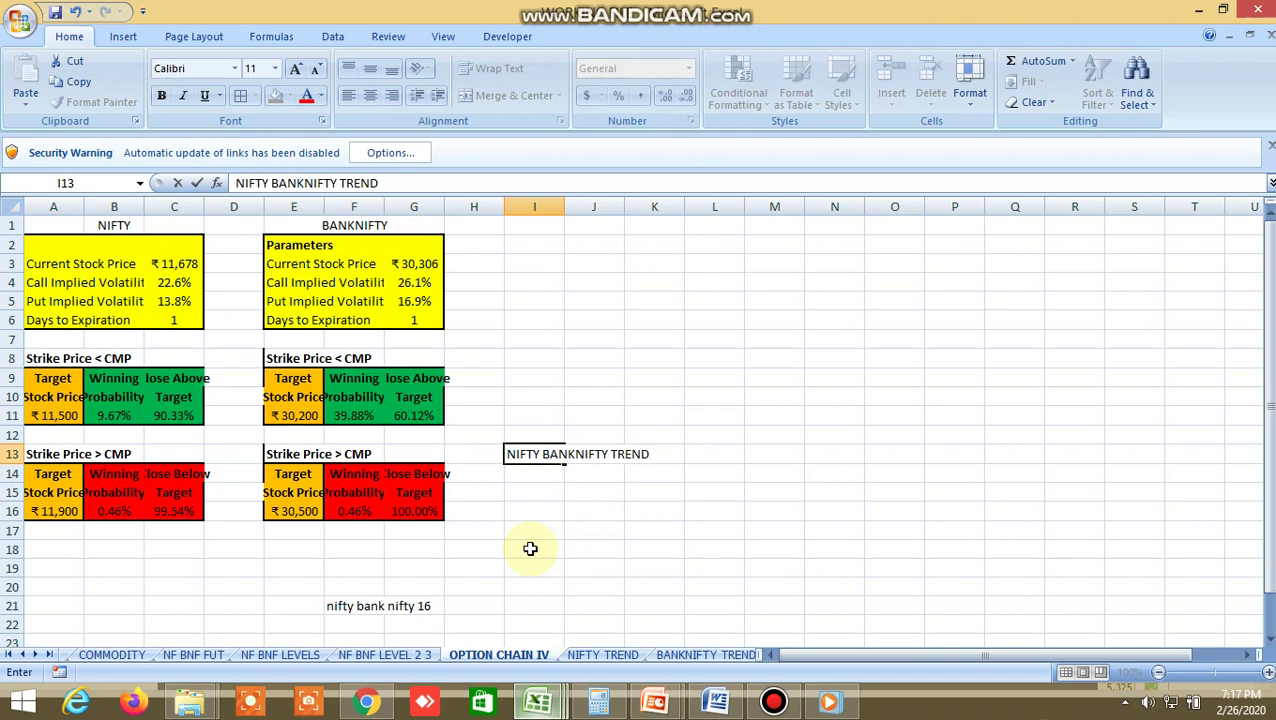
text( STRONG)
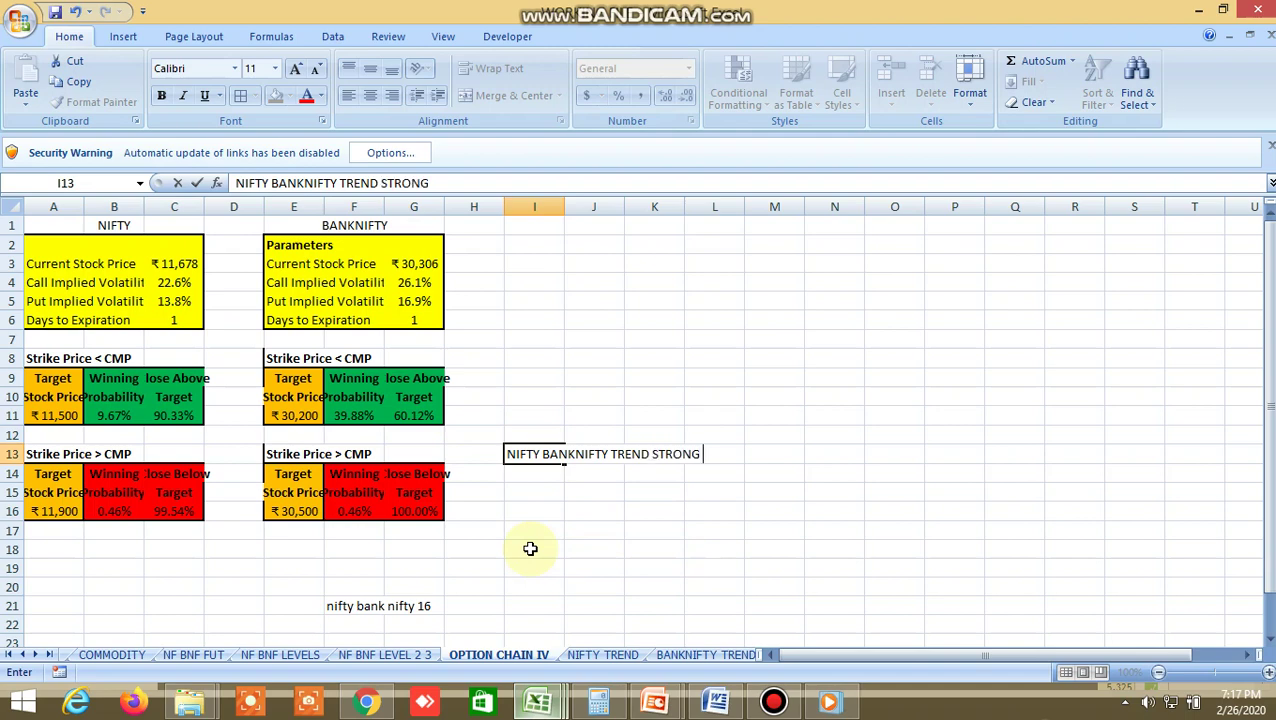
text( DOWN)
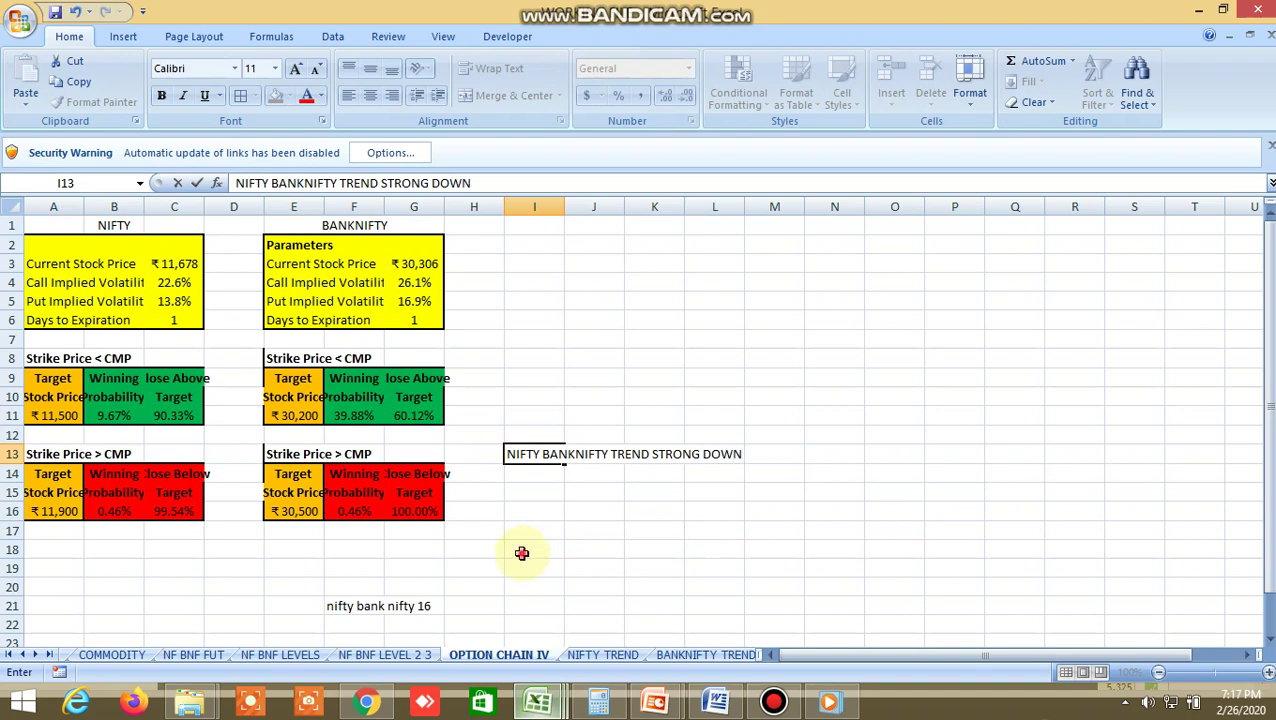
click(529, 548)
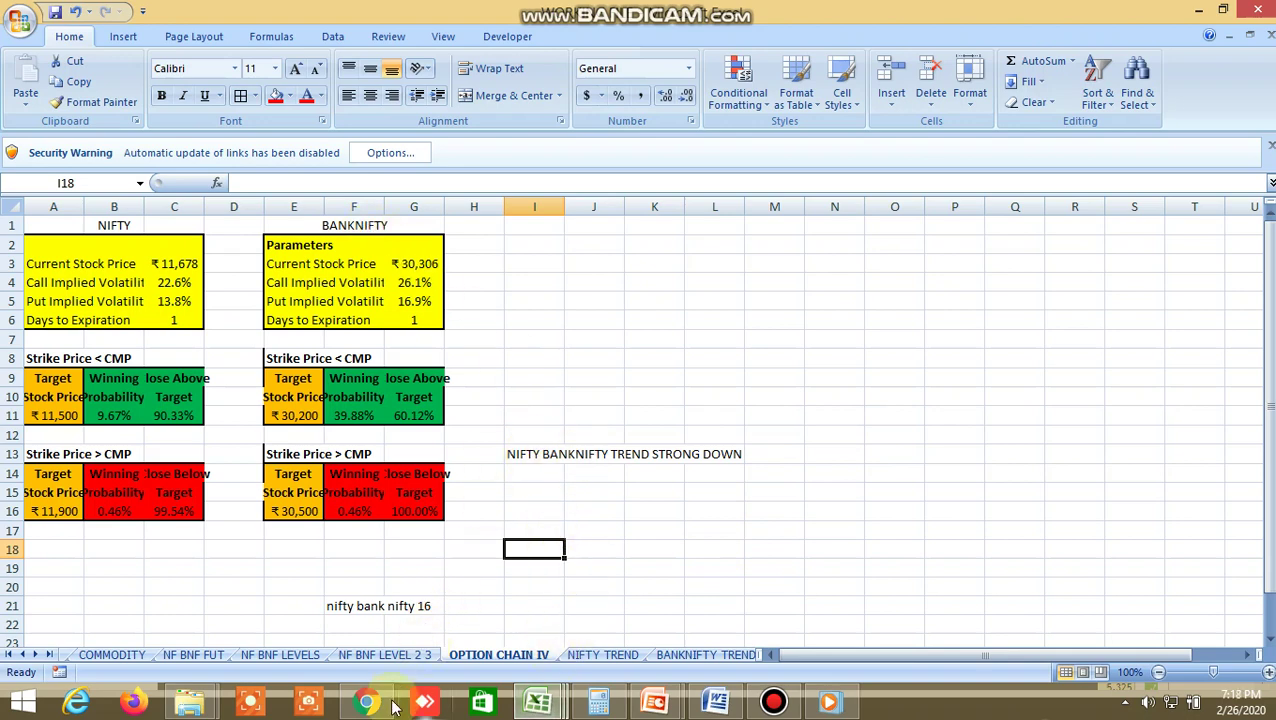
In the FIBONACCI ALL LEVELS workbook, copy the symbol labels in A142:A145 to the level rows starting at A153
click(830, 703)
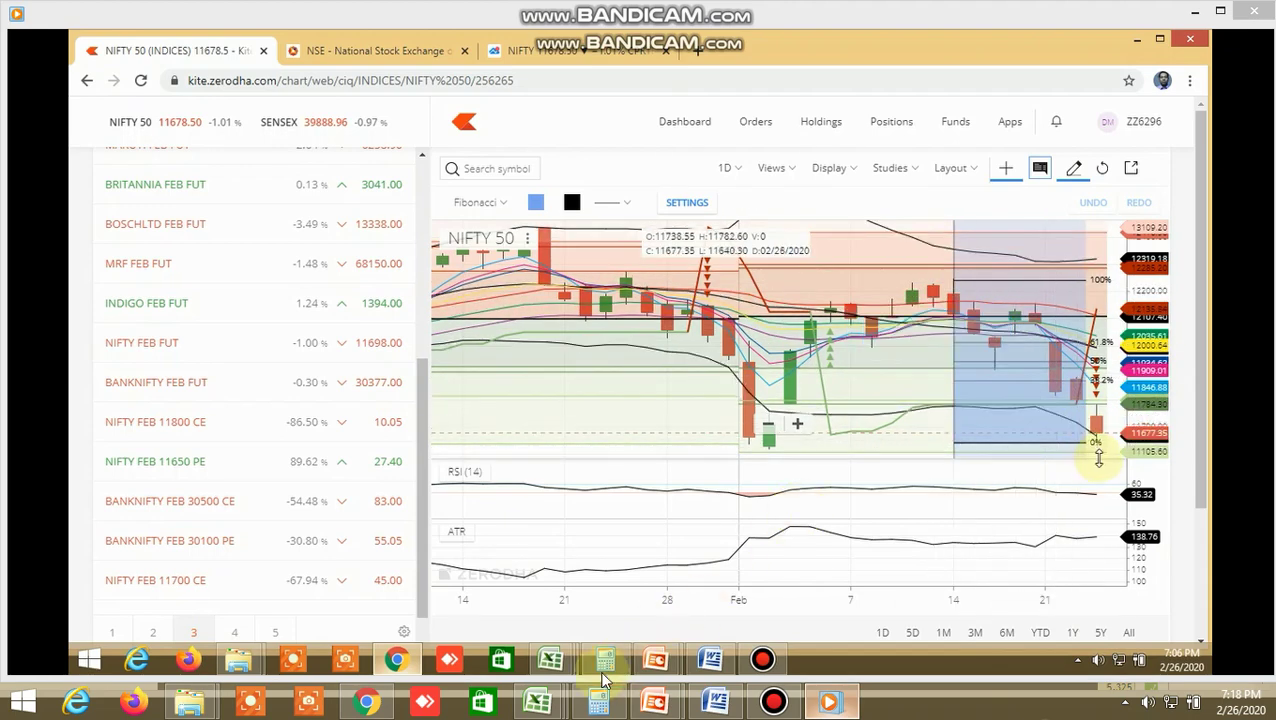
mouse_move(538, 701)
click(256, 631)
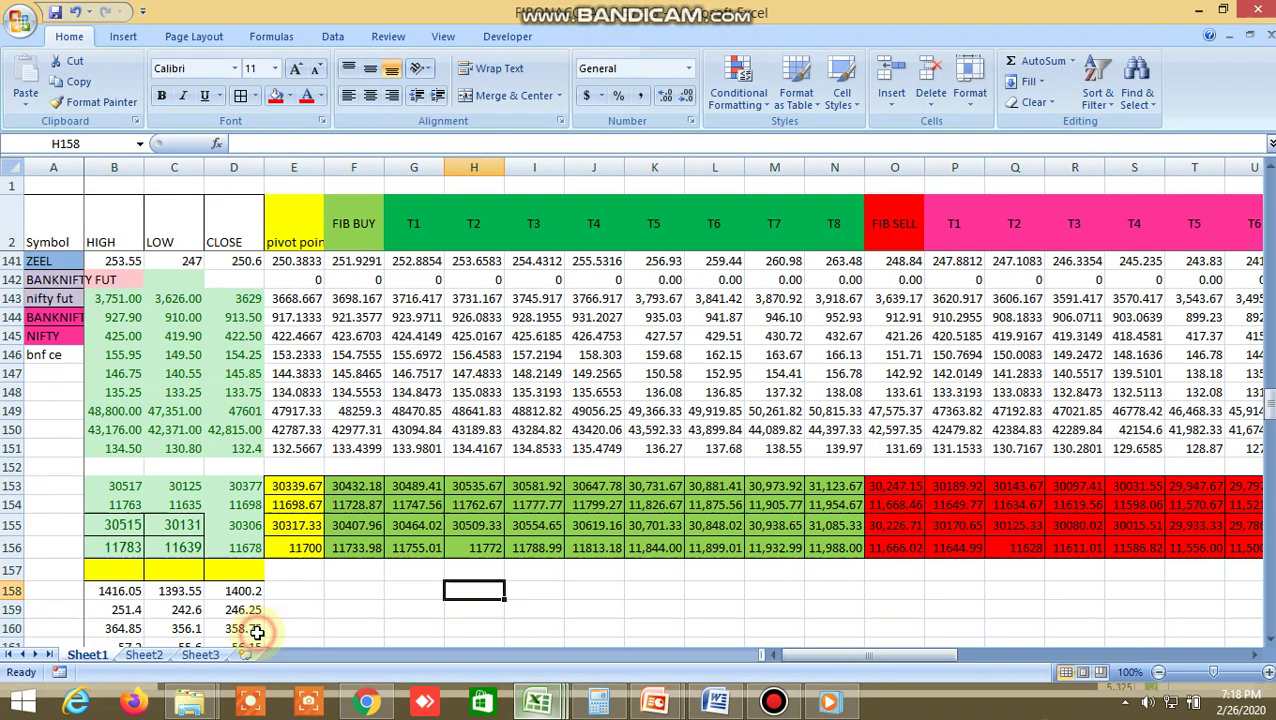
click(118, 487)
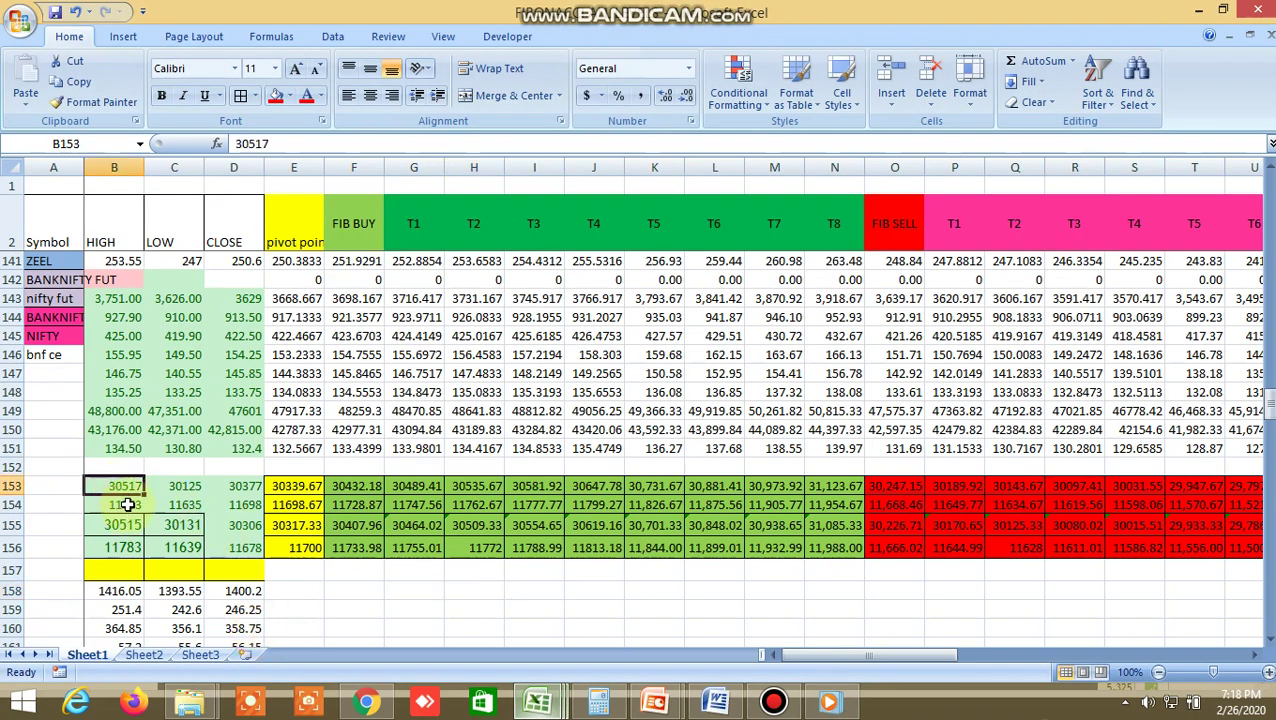
drag(55, 280, 55, 337)
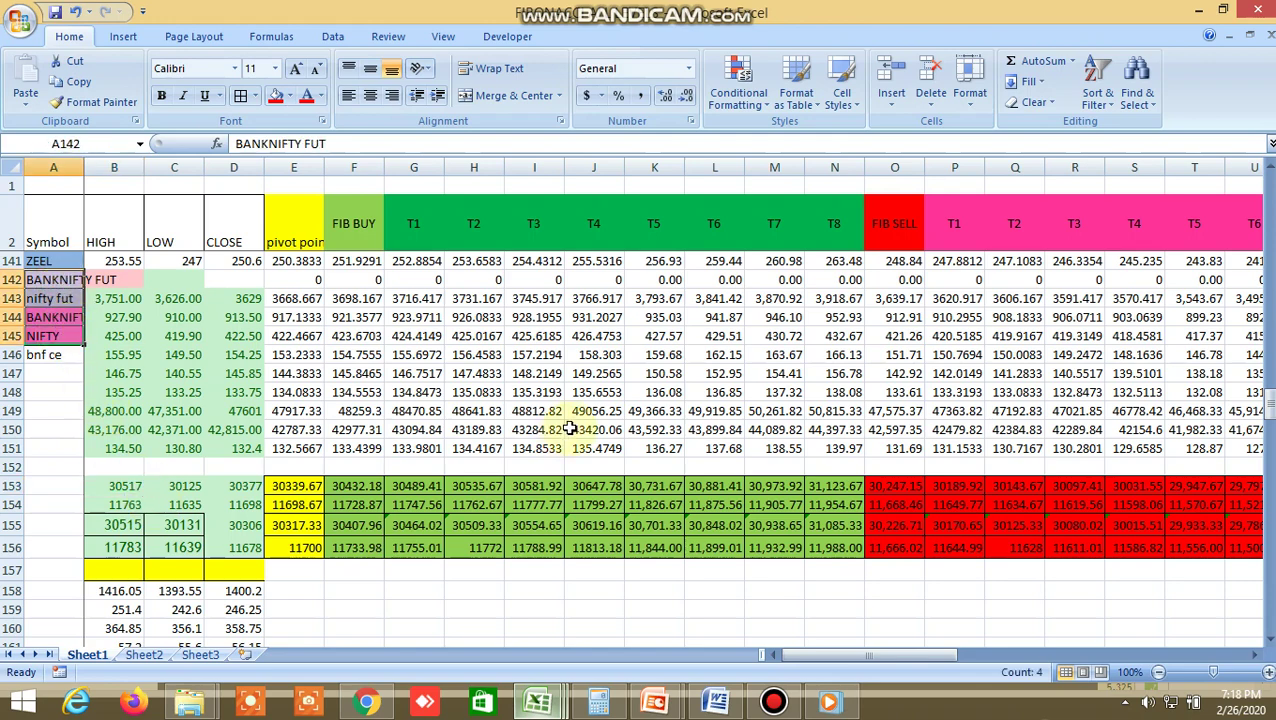
key(ctrl+c)
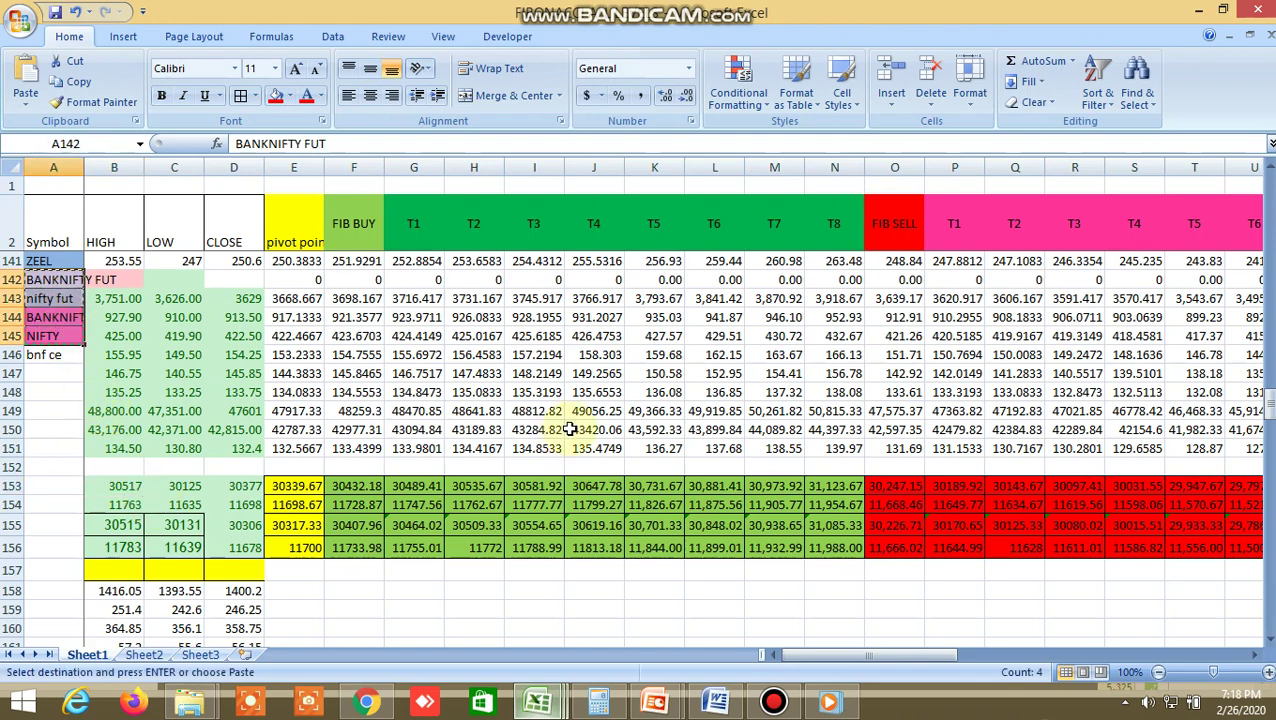
click(48, 484)
key(ctrl+v)
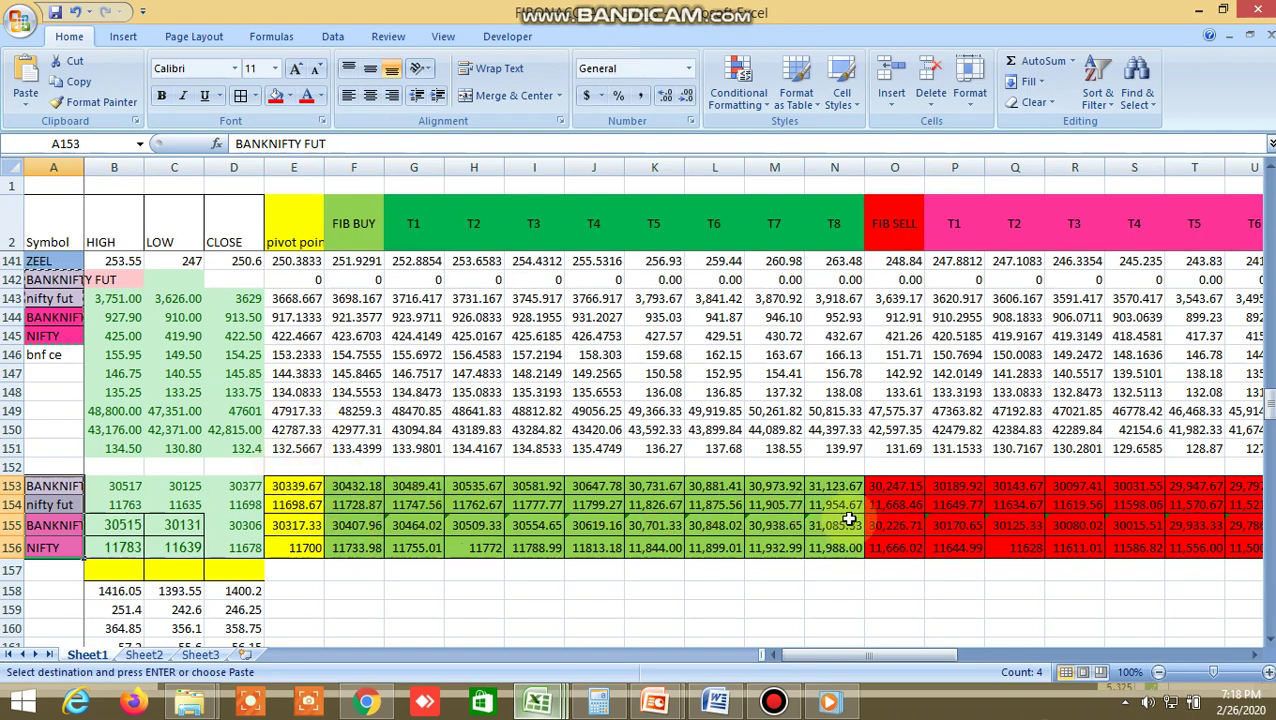
Examine the Fibonacci buy and sell targets, the NSE option chain in Chrome and the recorded NIFTY 50 chart video
click(1255, 655)
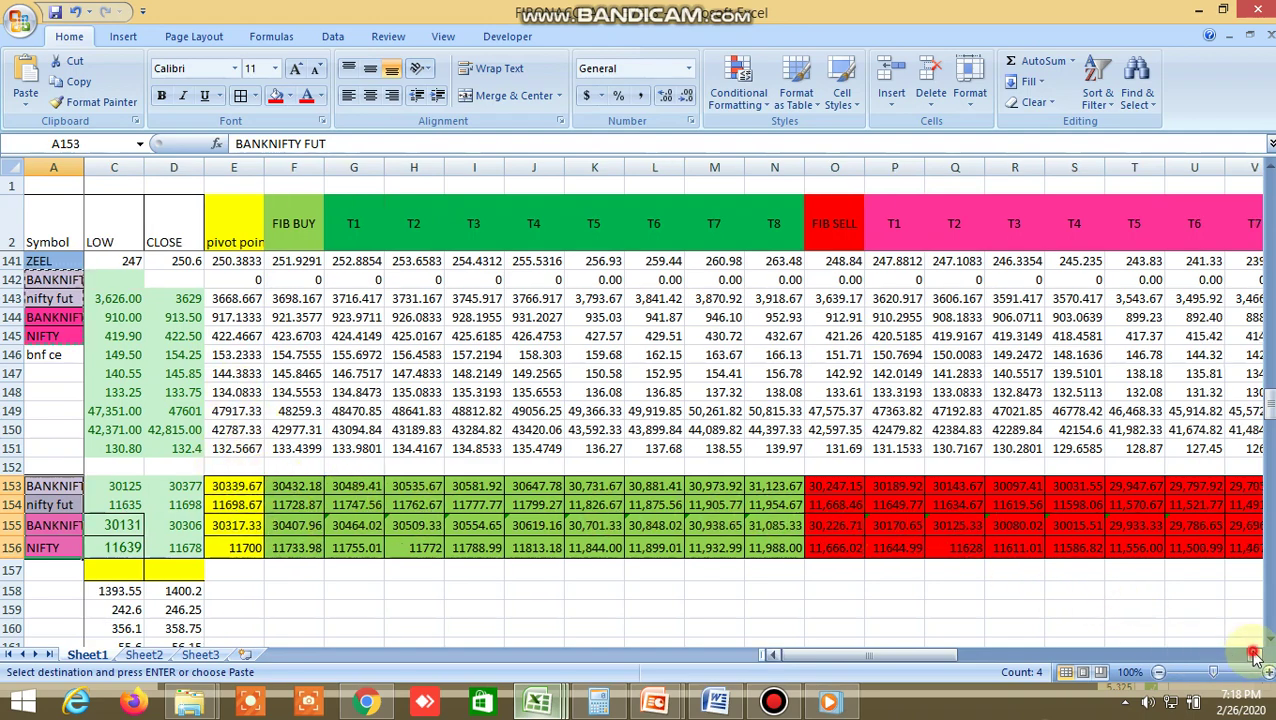
click(1255, 655)
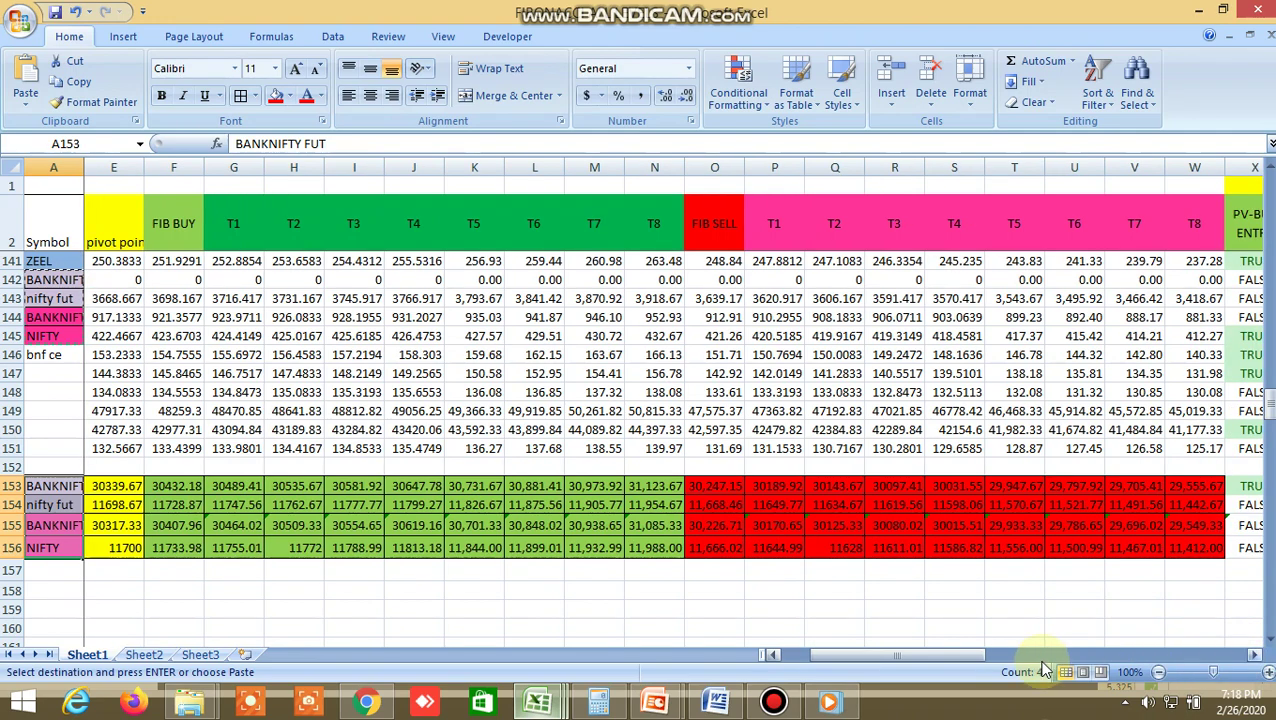
drag(940, 655, 857, 645)
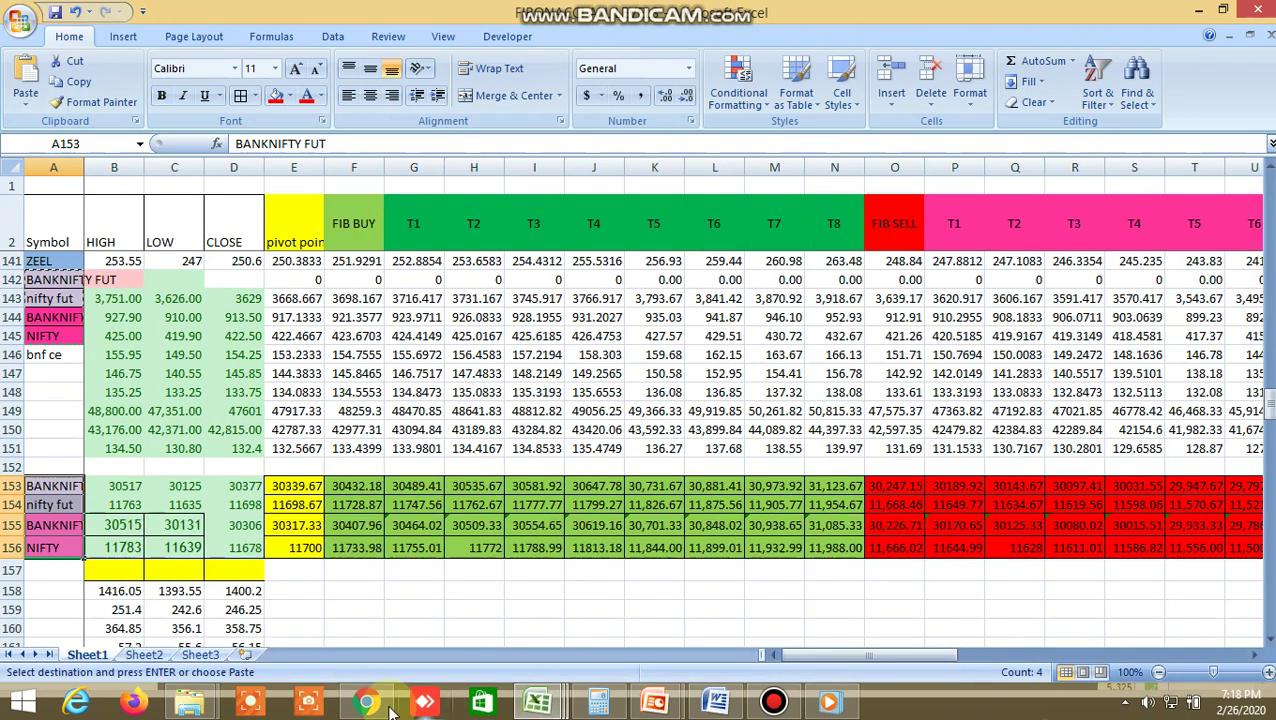
click(366, 702)
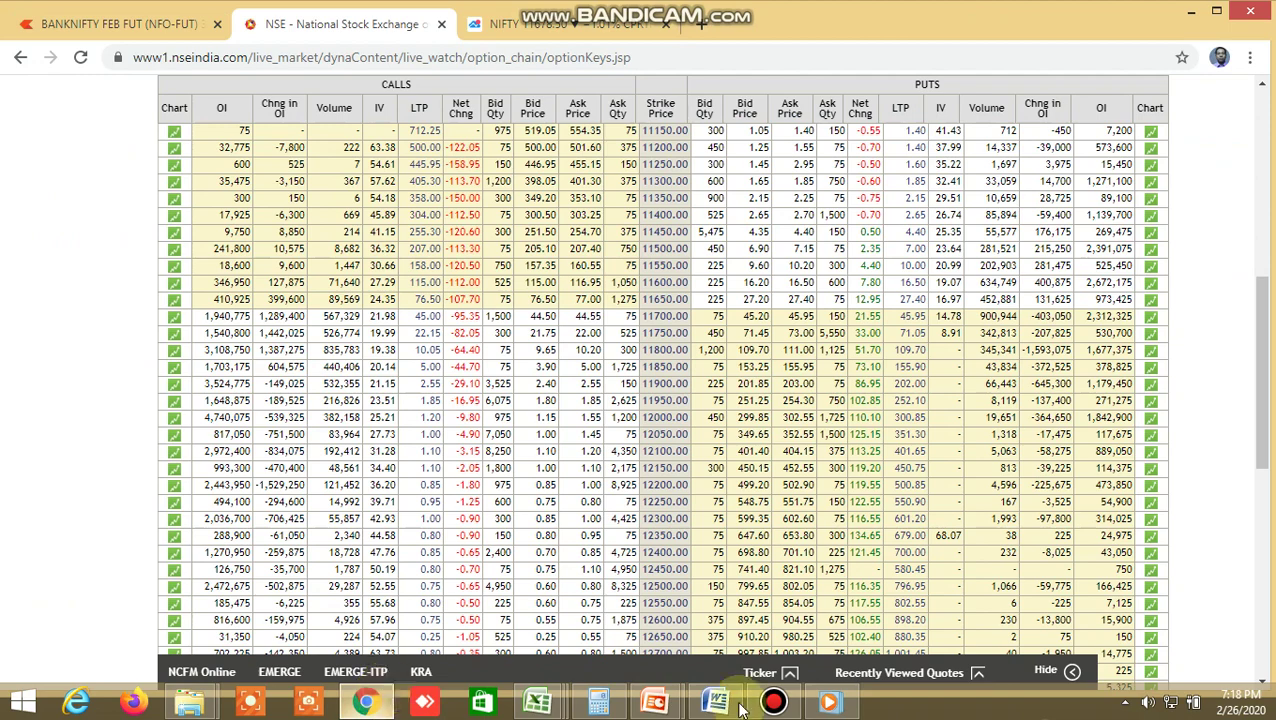
click(829, 702)
mouse_move(745, 506)
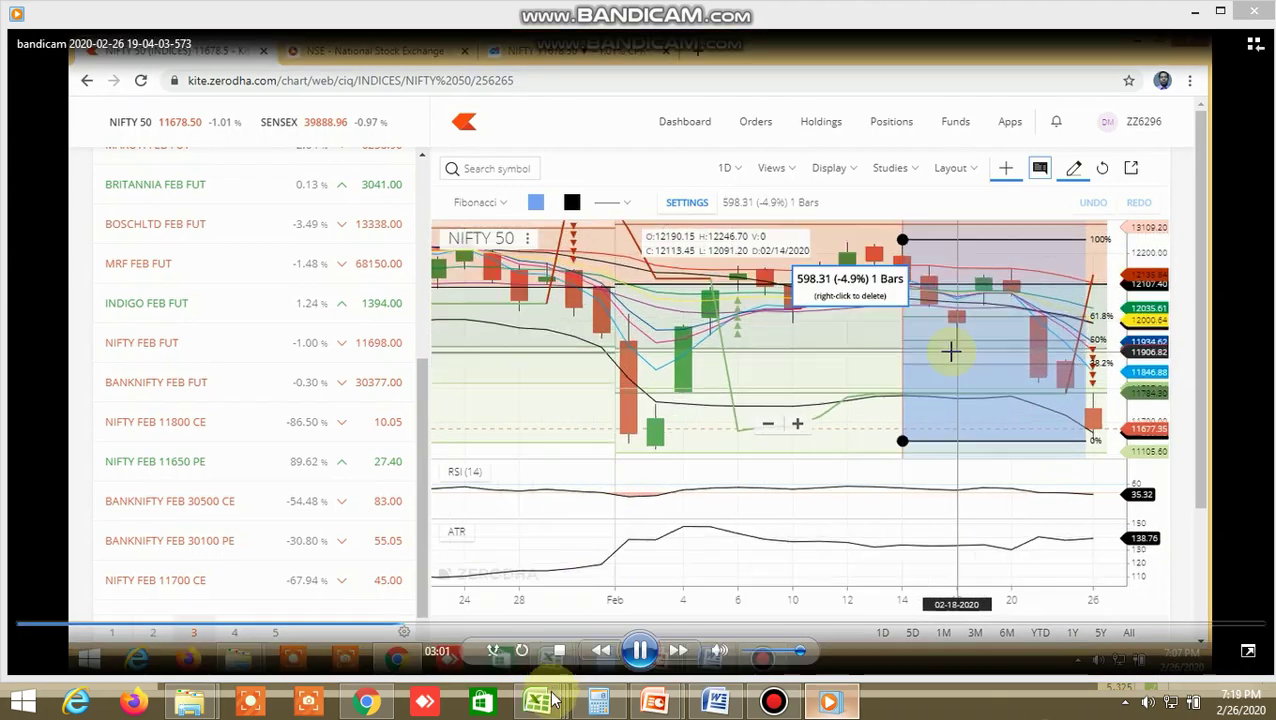
In FIBONACCI ALL LEVELS, begin a note in F158: "KINDLY NOTE THESE BUY LEVEL SELL LEVELS AND PIVOT POINT OF NIFTY BANKNIFTY FUT AND INDEX"
mouse_move(550, 701)
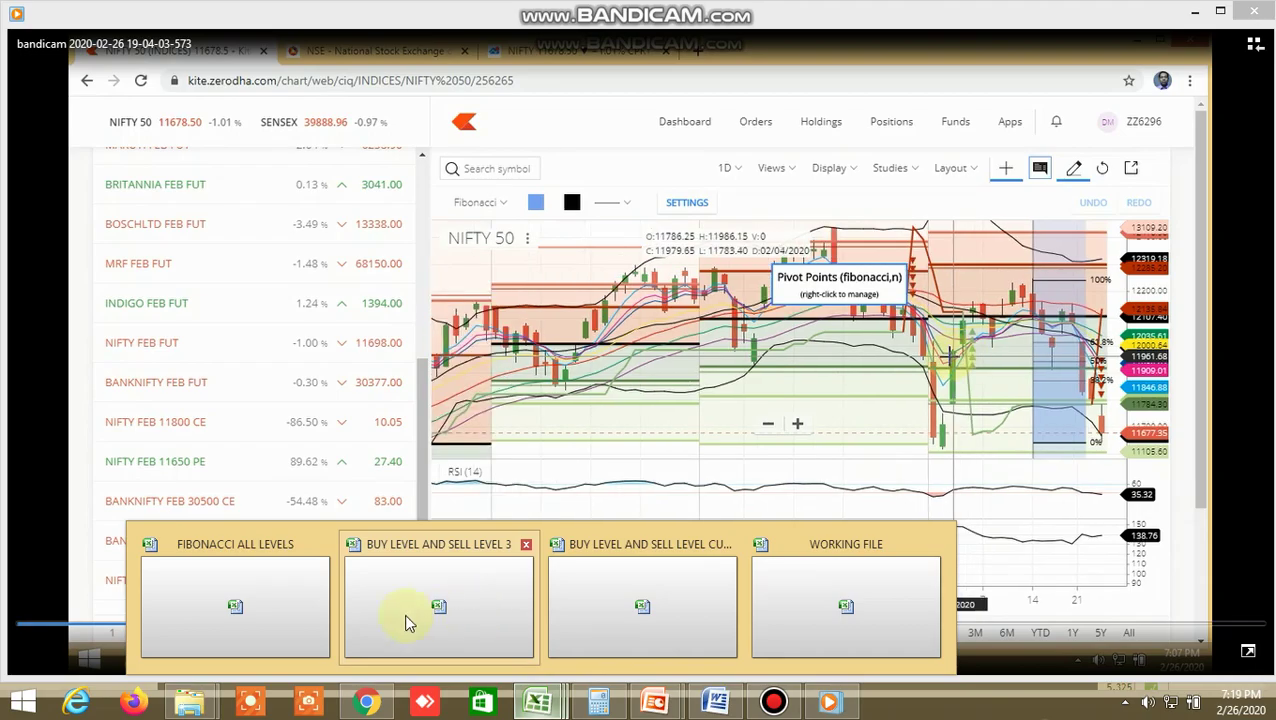
click(265, 604)
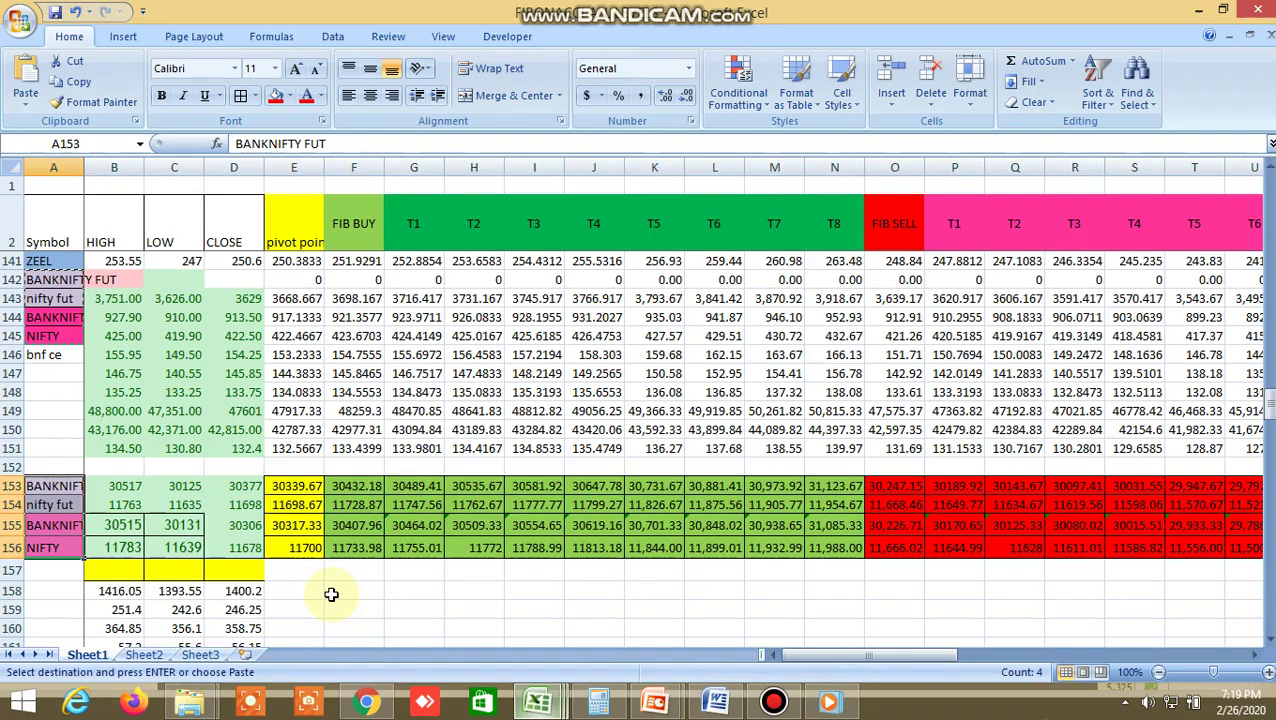
click(331, 594)
text(K)
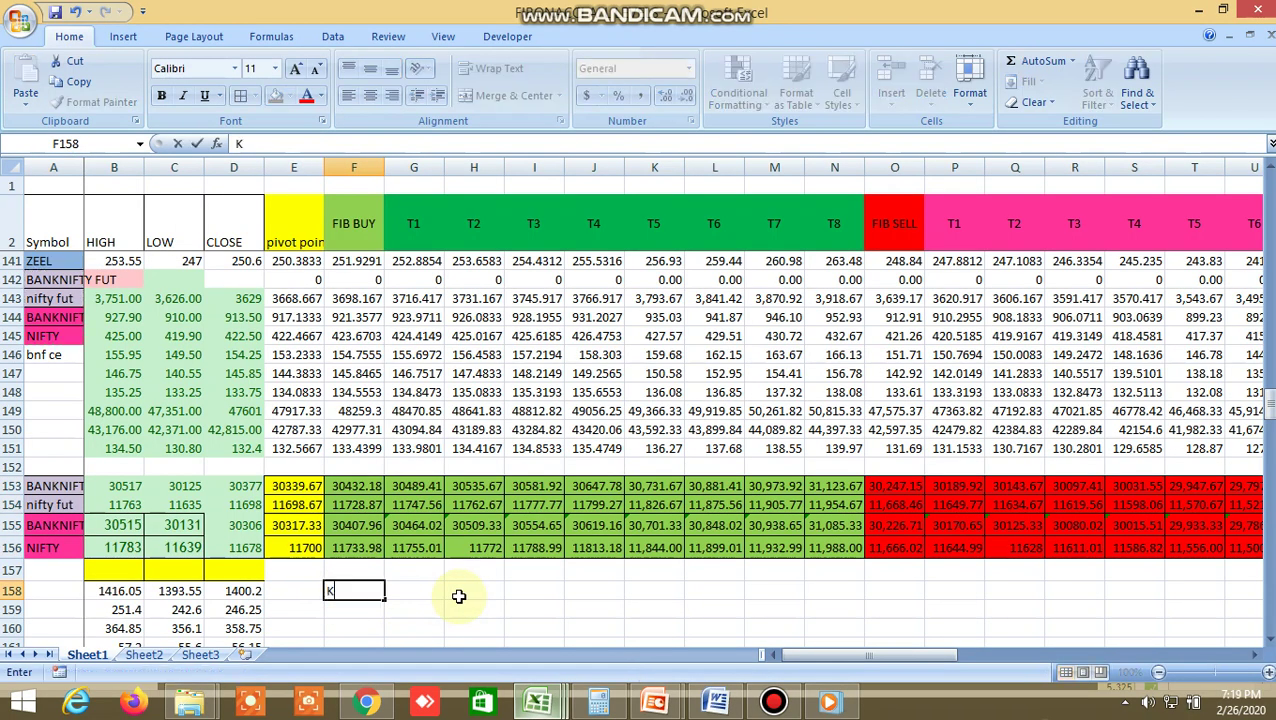
text(INDLY NOTE T)
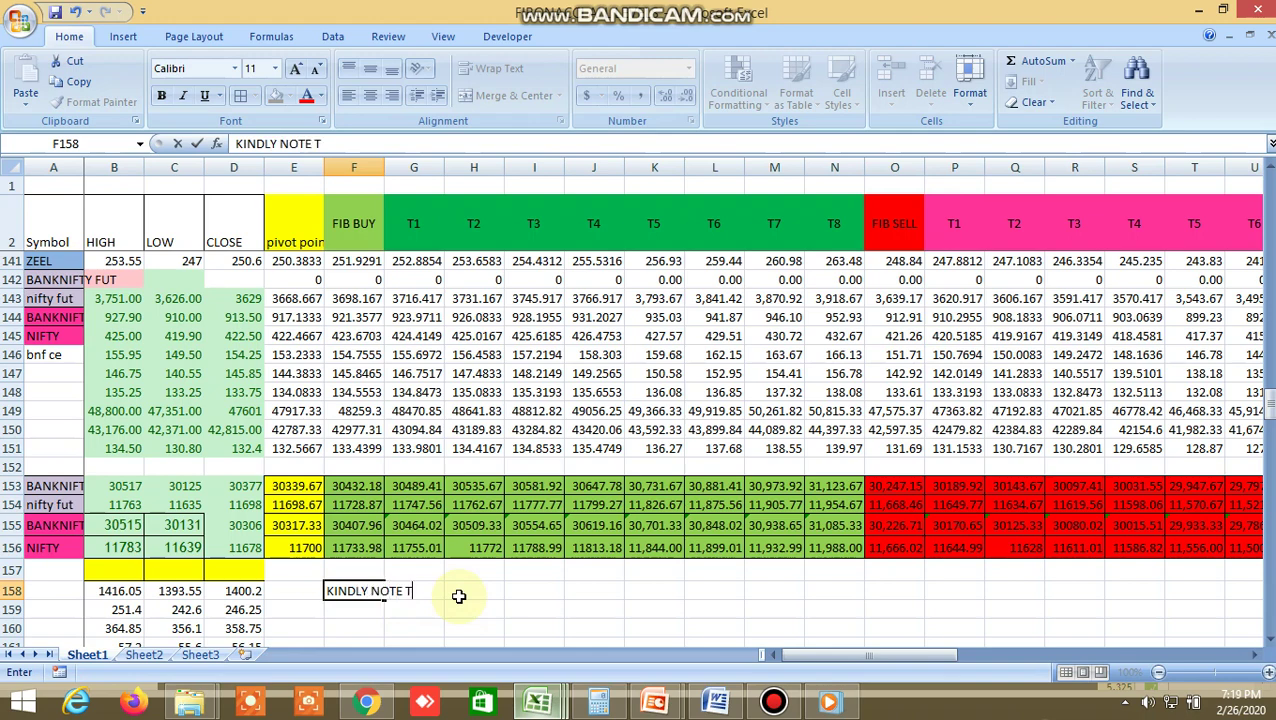
text(HESE BUY LEV)
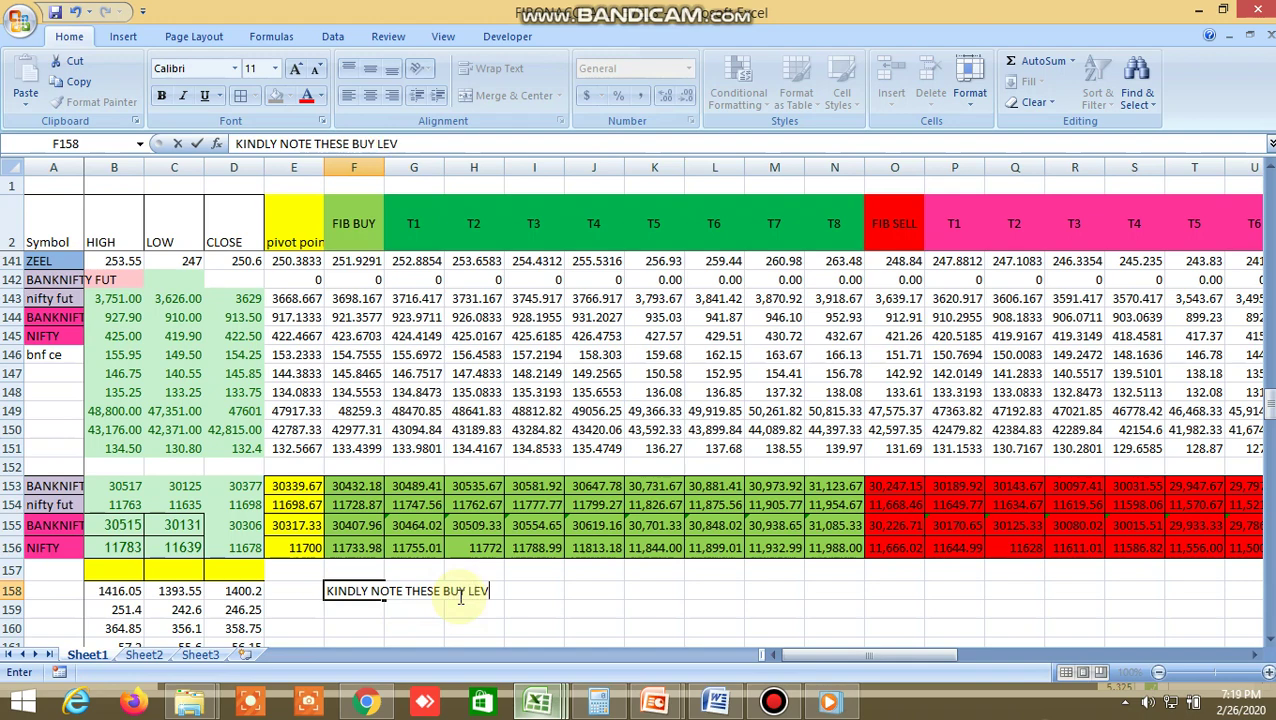
text(EL SELL LEVE)
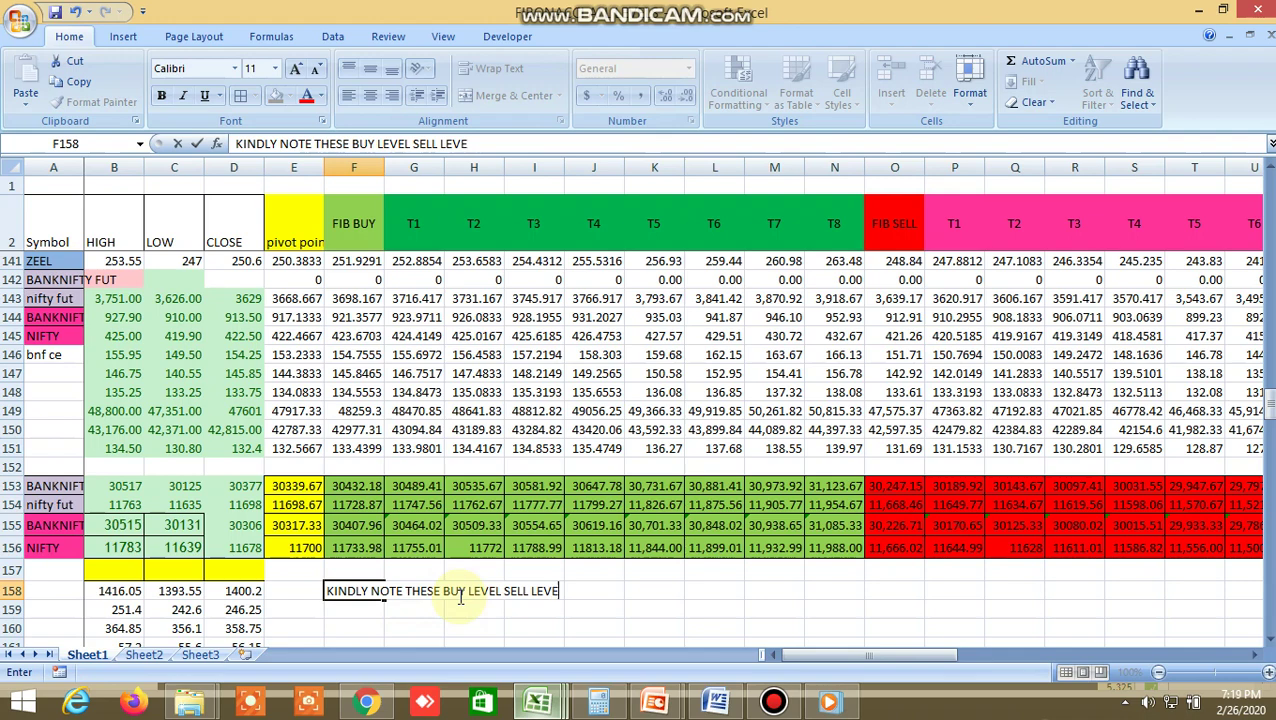
text(LS)
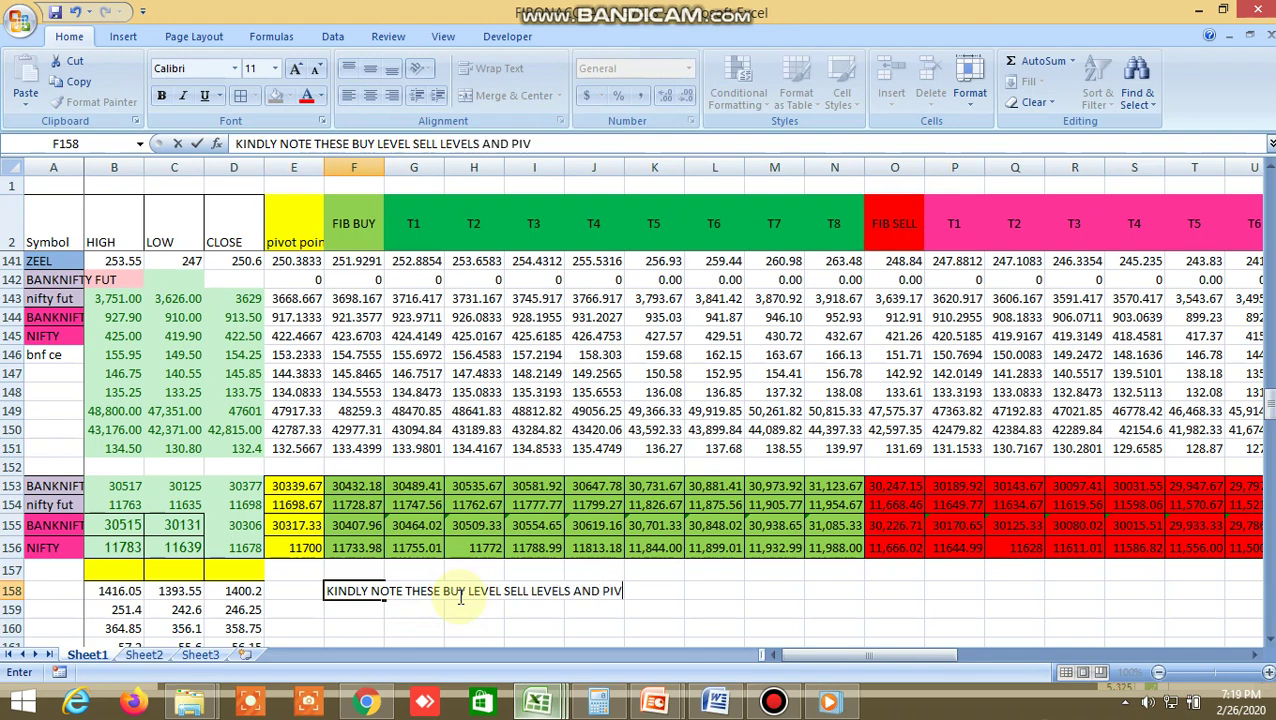
text(AND PIVOT POINT OG=)
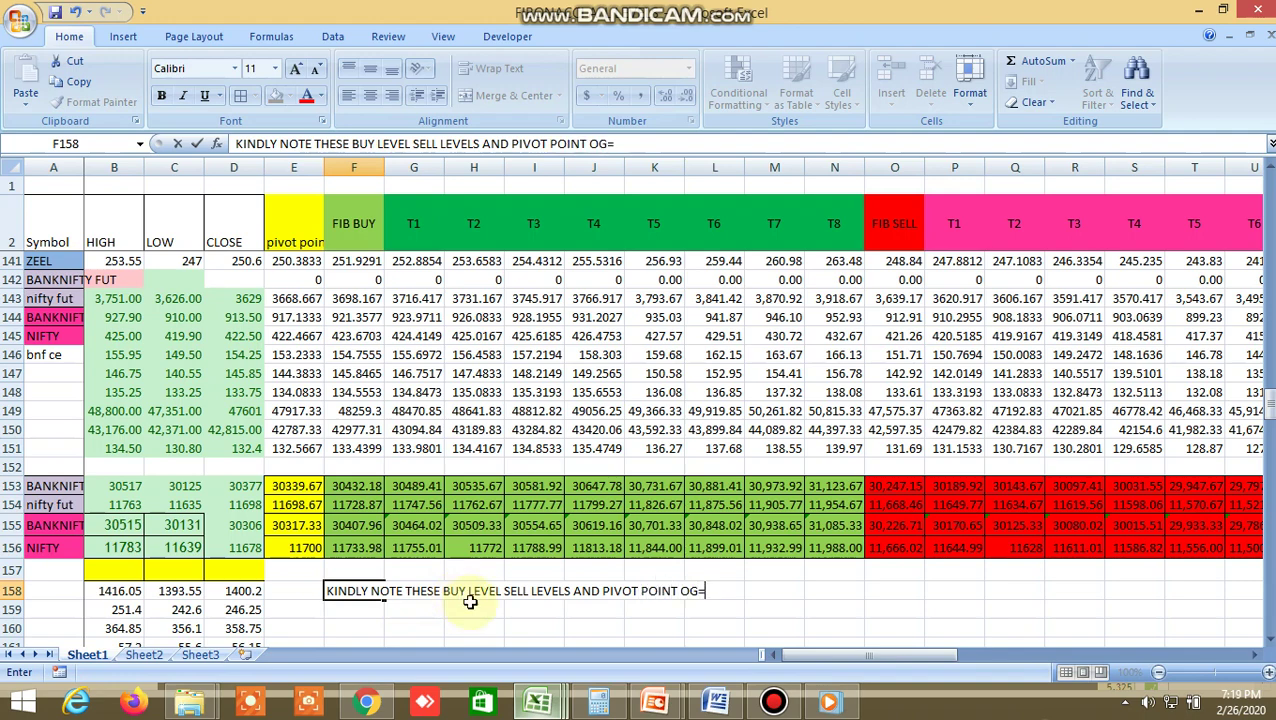
key(BackSpace)
text(NIFTY BANKNIFTY FUT AN)
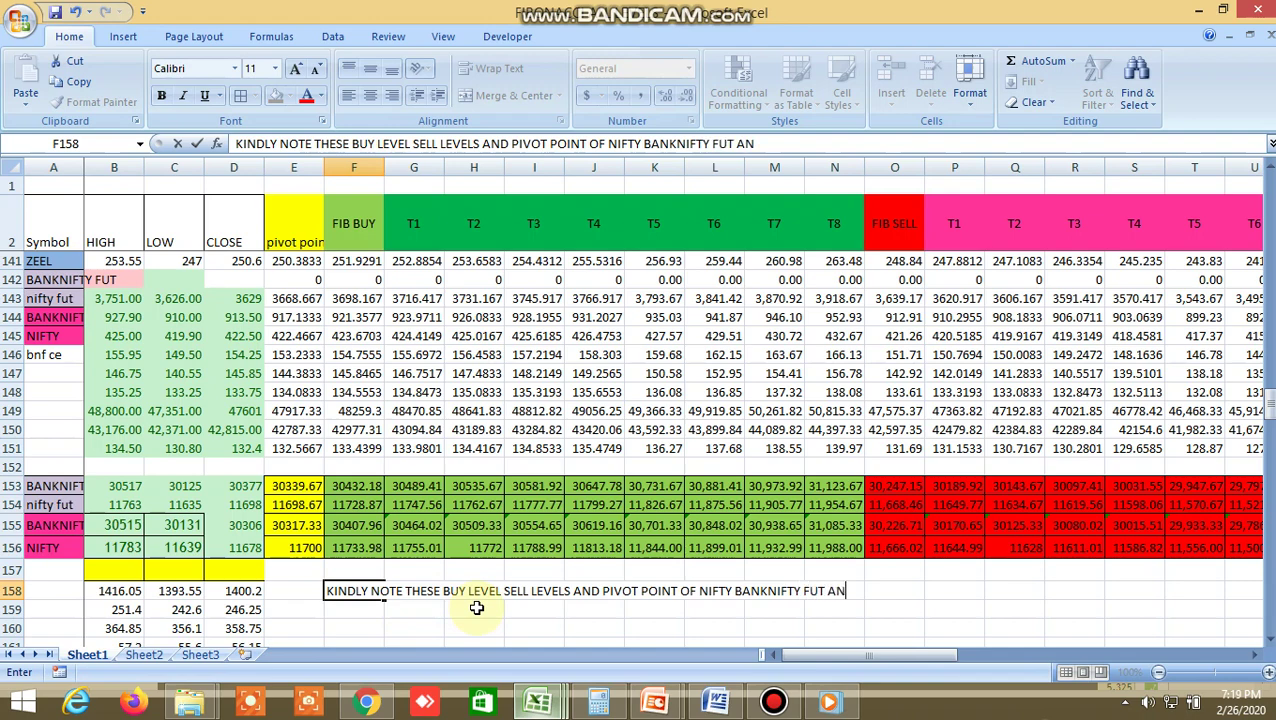
text(DEX AND T)
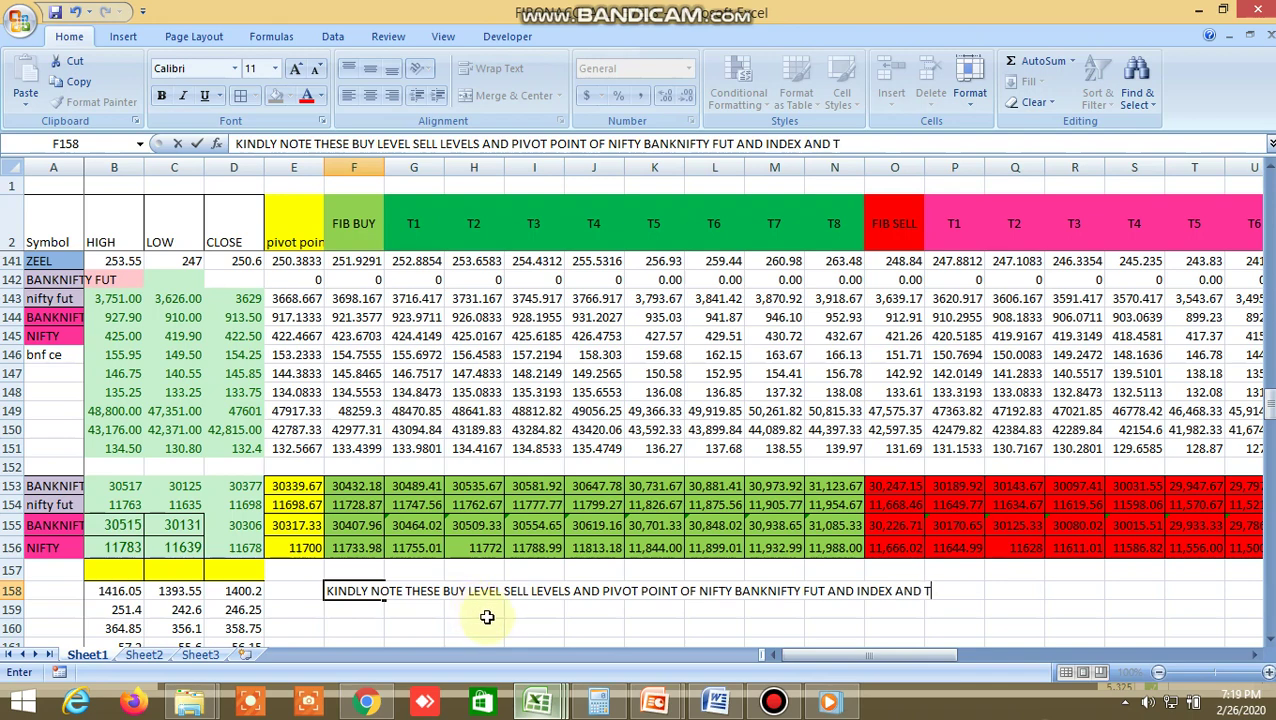
key(BackSpace)
key(BackSpace)
key(BackSpace)
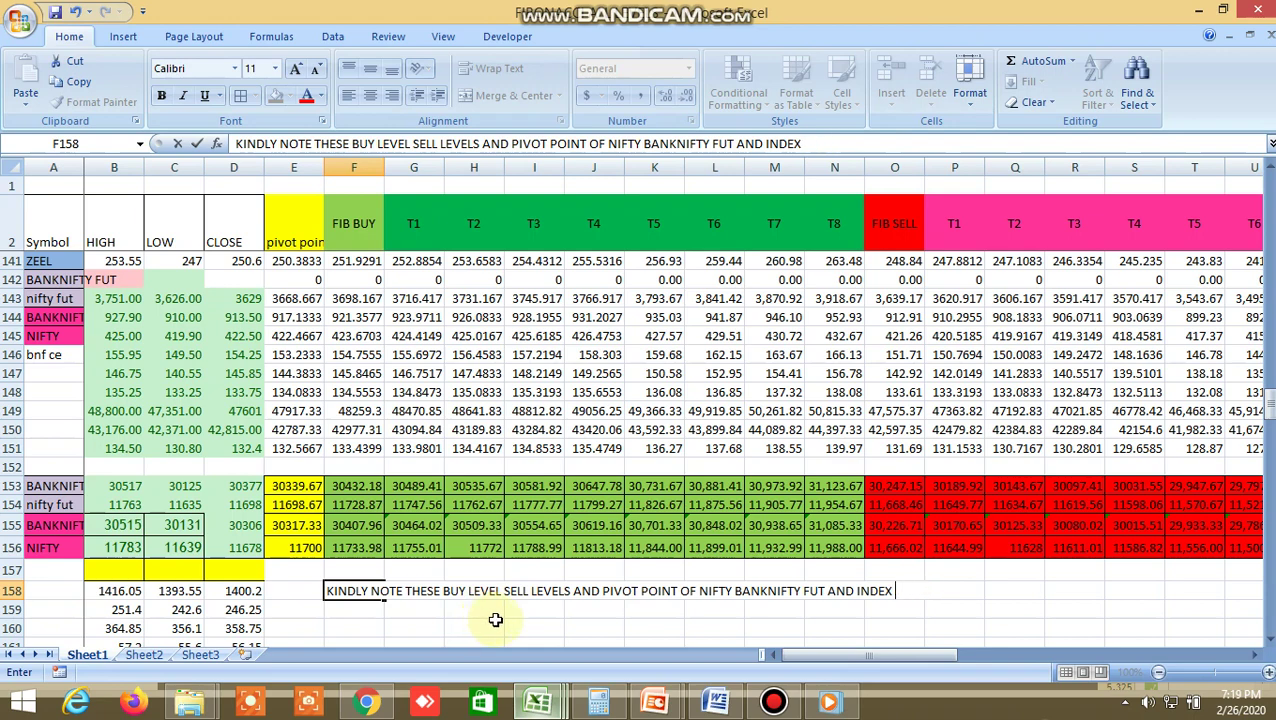
Continue the F158 note with "AND TRADE ACCORDINGLY AT THE OPENING OF MARKET TOMORROW,"
text(ND TRA)
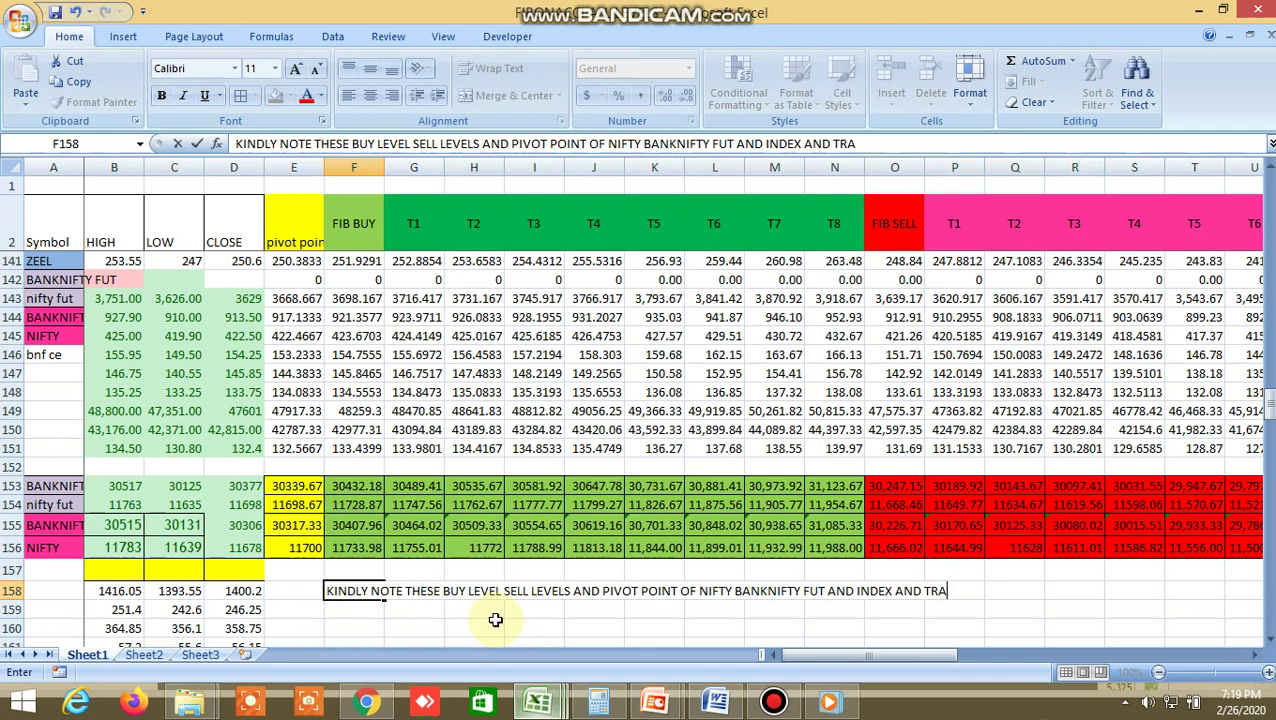
text(DE ACCORDINGLY A)
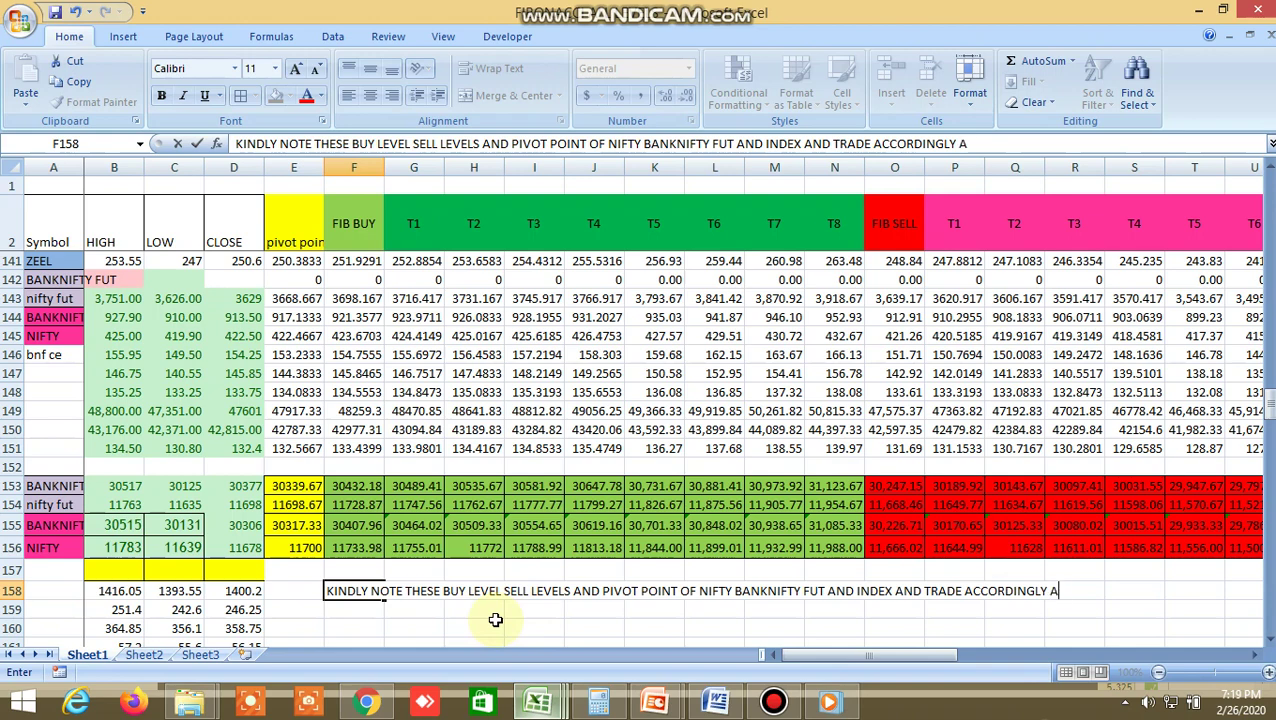
text(OPENING)
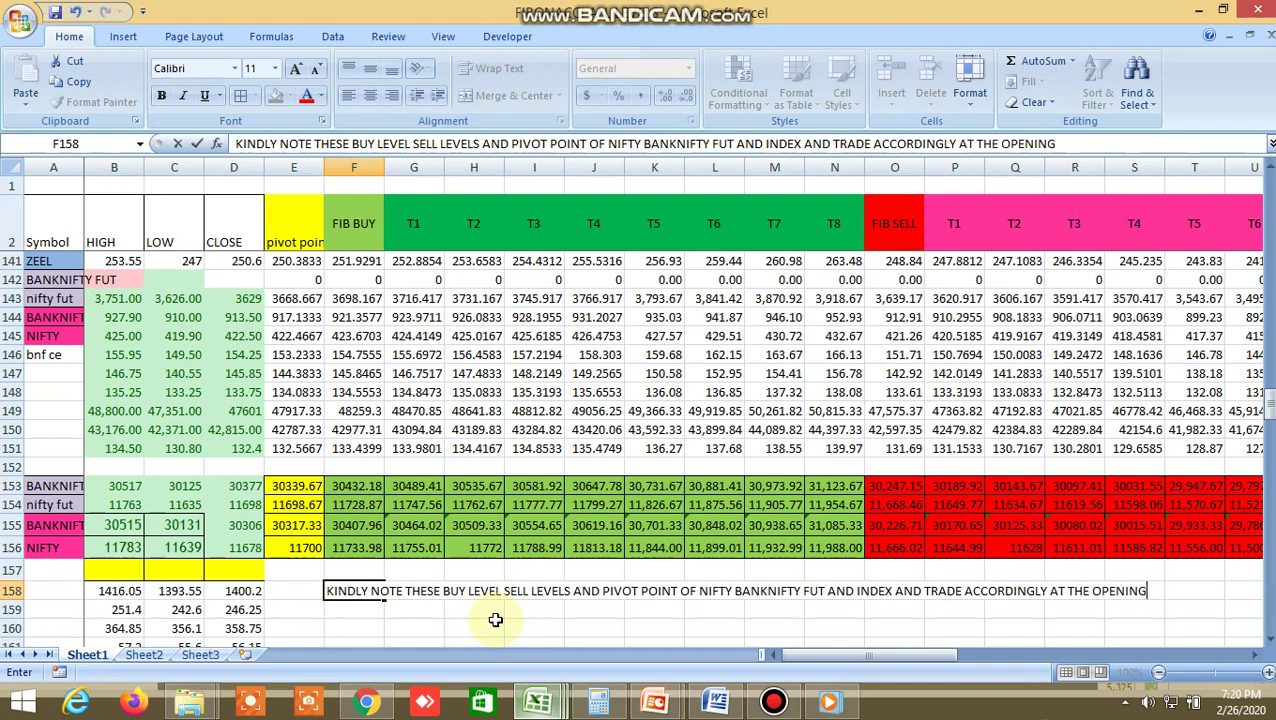
text( OF MAR)
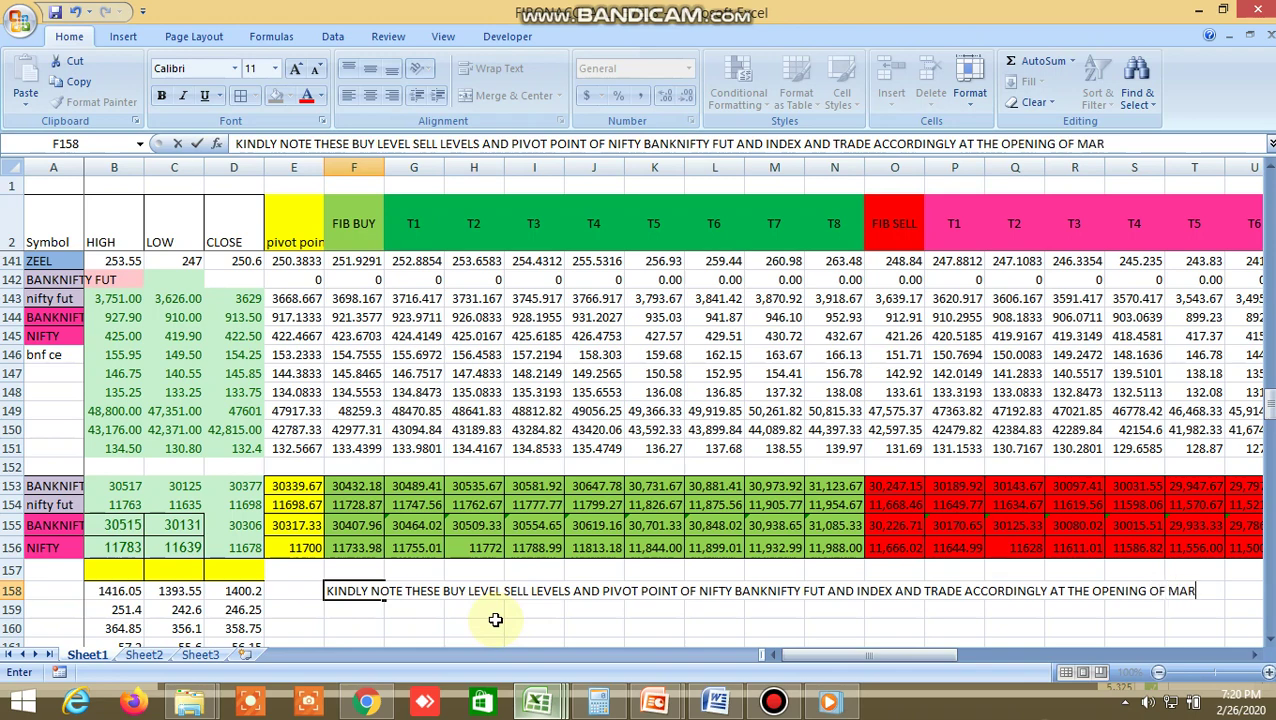
text(KET TOM)
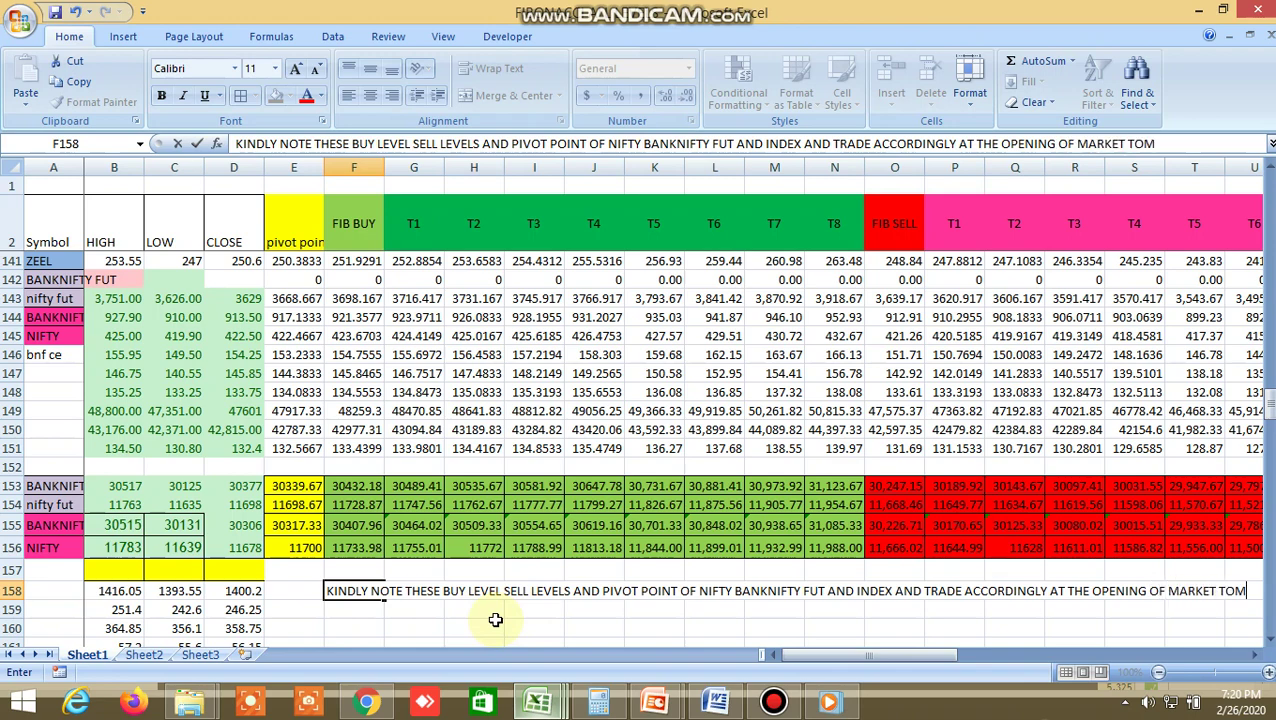
text(ORROW, GA)
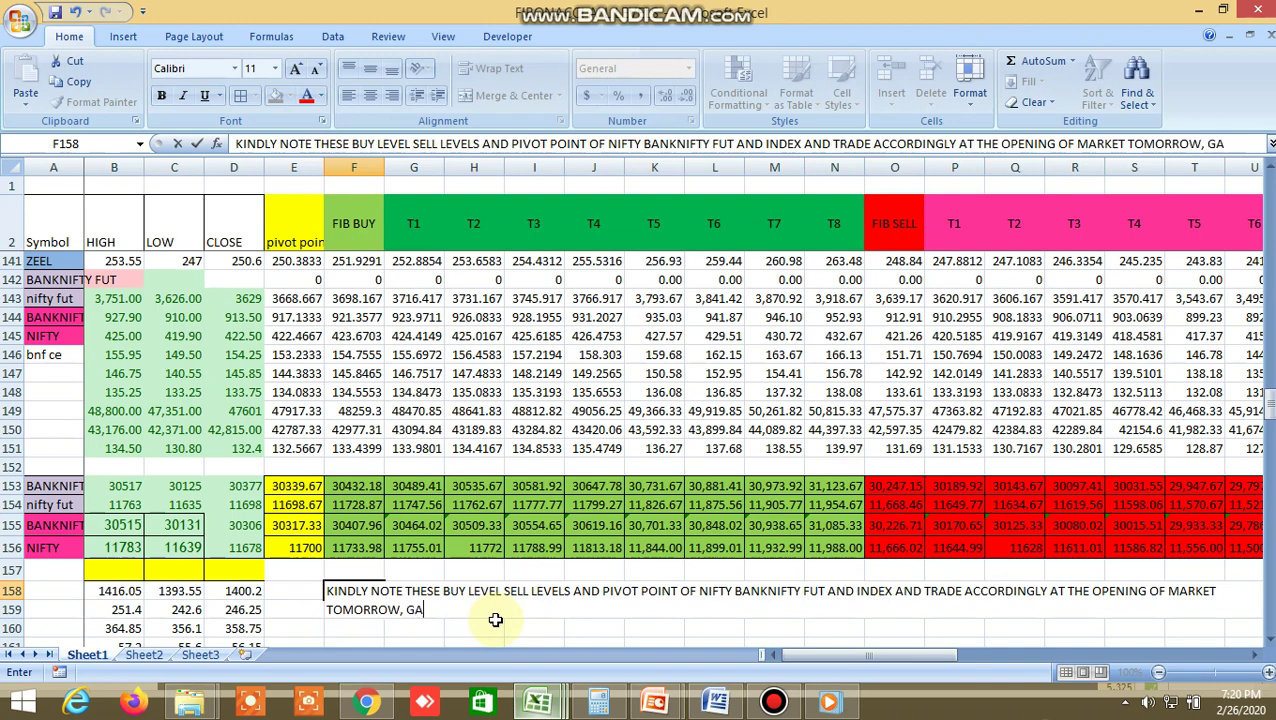
Complete the F158 note with "GAP UP GAP DOWN TO BE CONSIDERED, SEE THE NEXT LEVEL BEYOND ANY PREVIOUS LEVEL"
text(P UP GAP)
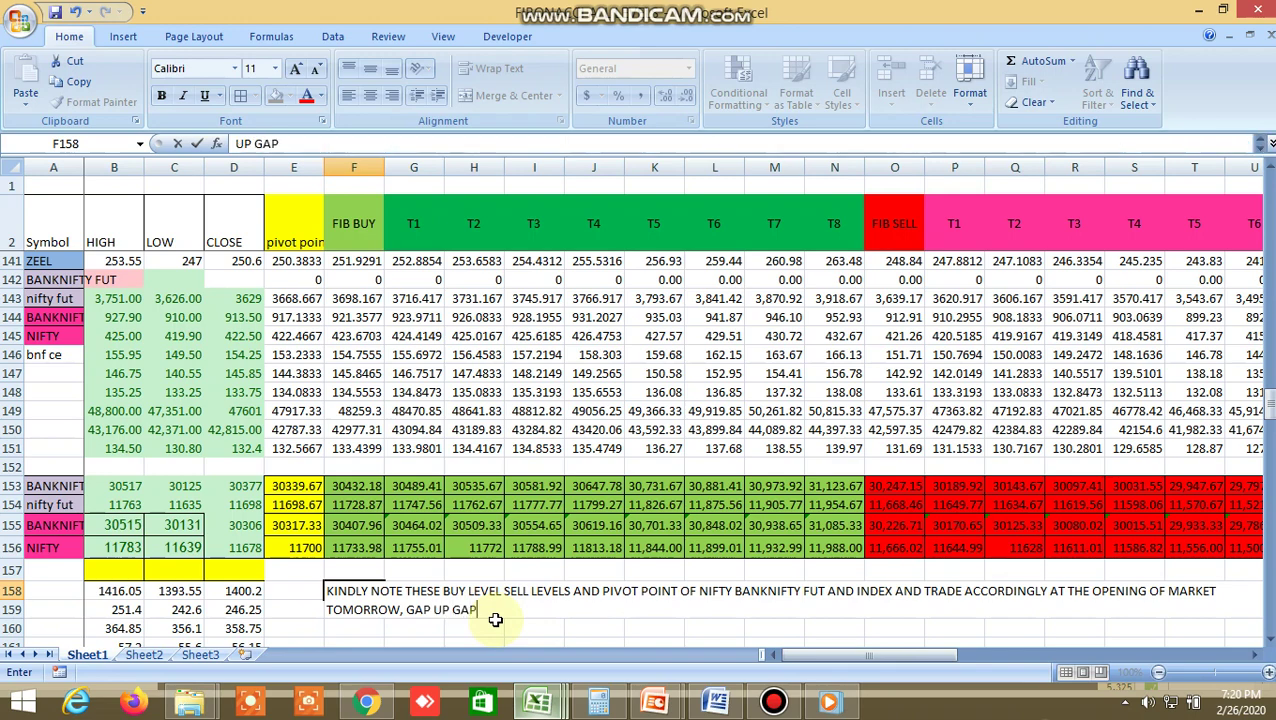
text(DOWN )
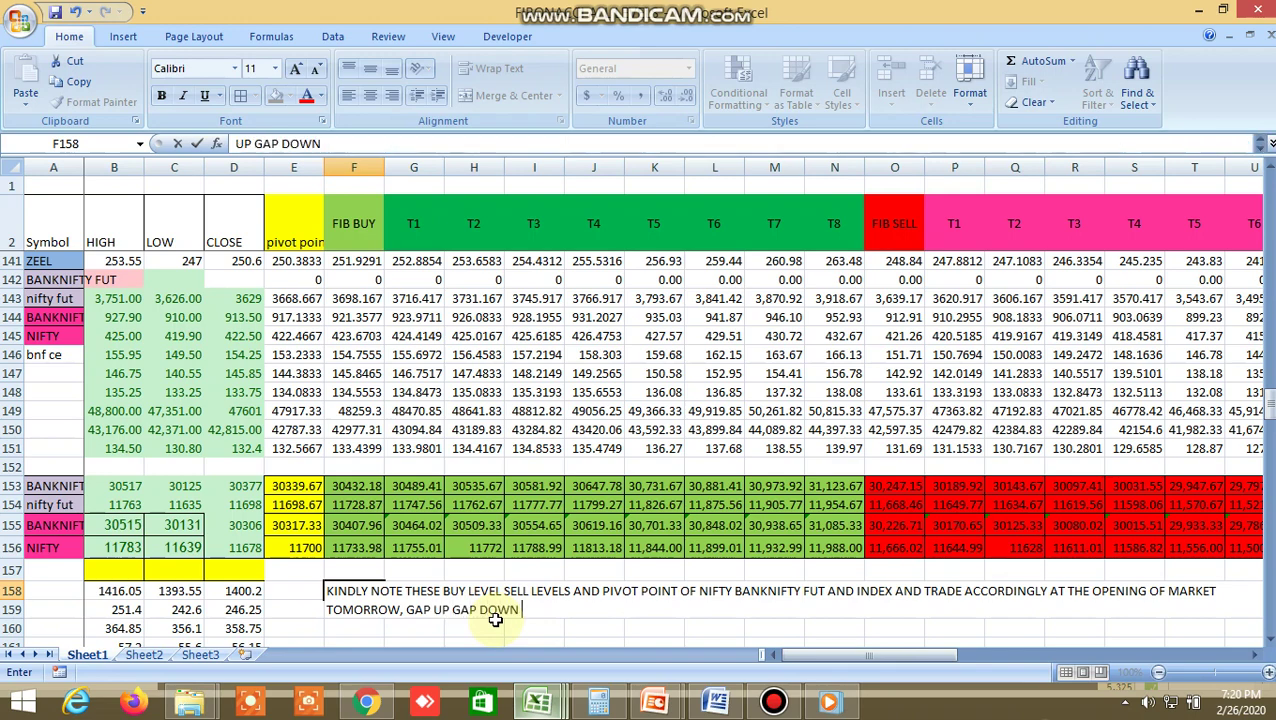
text(TO BE COND)
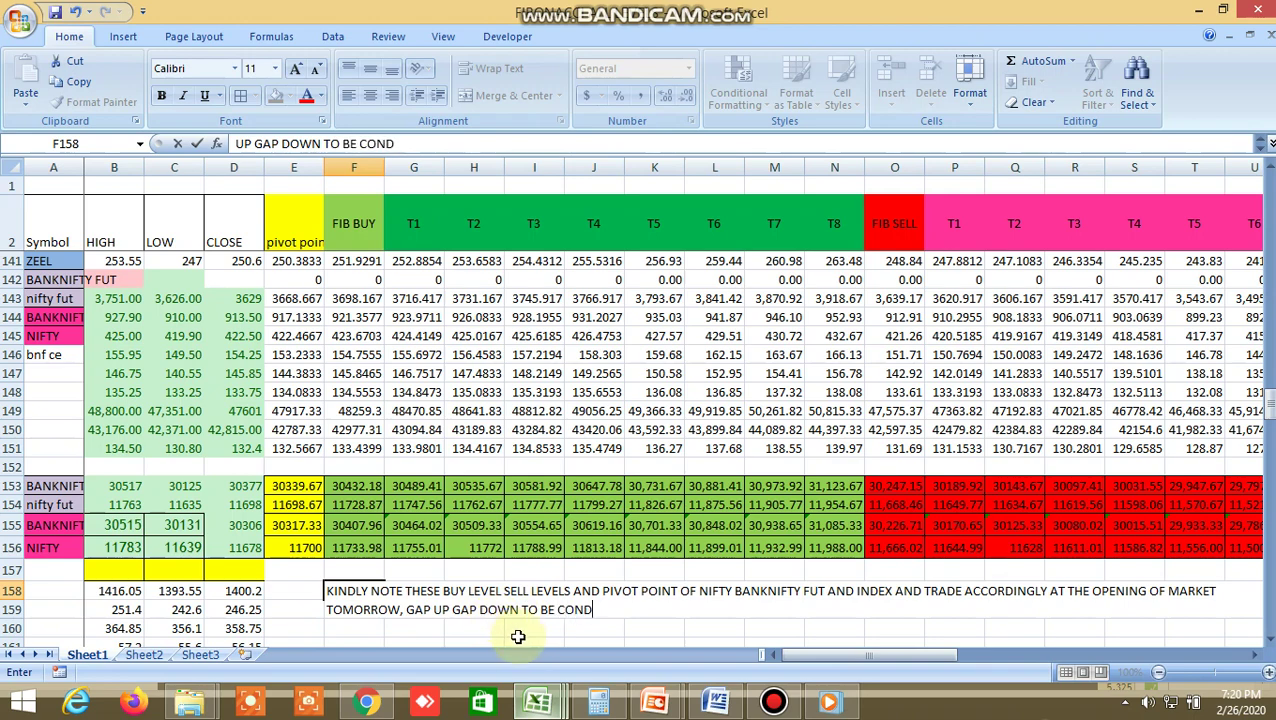
key(BackSpace)
text(SIDERED, S)
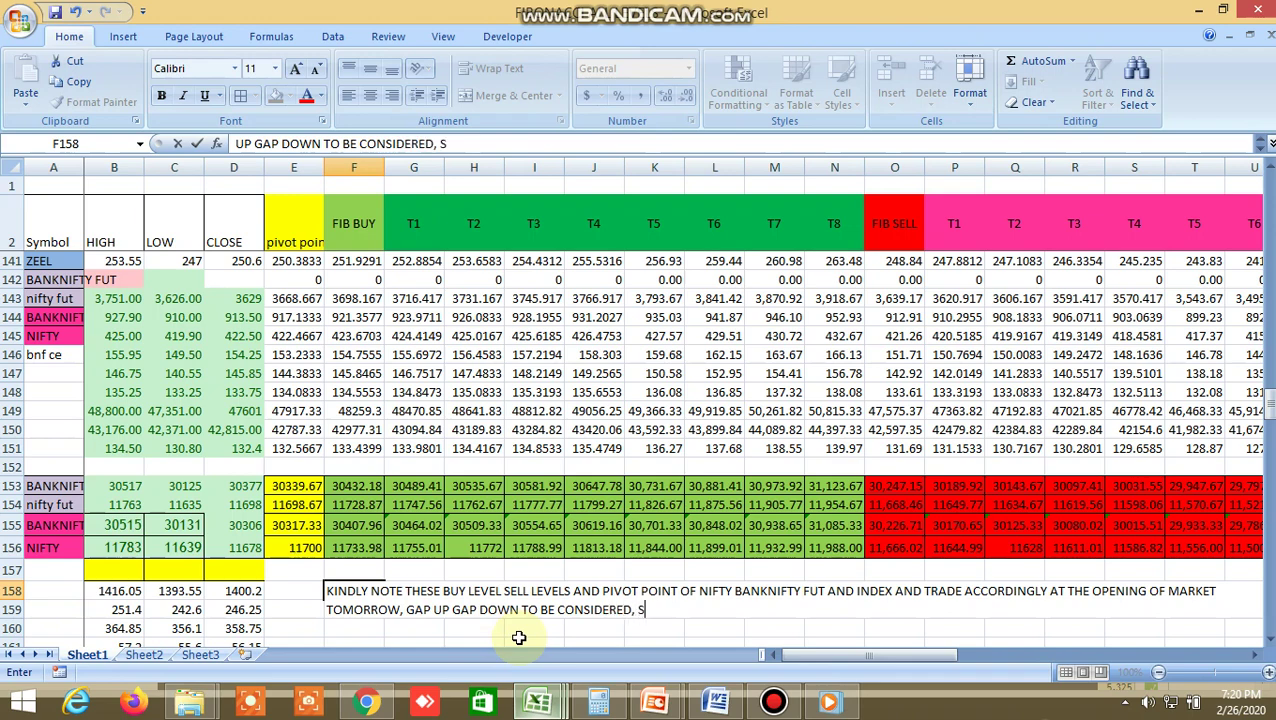
text(EE THE NEX)
key(BackSpace)
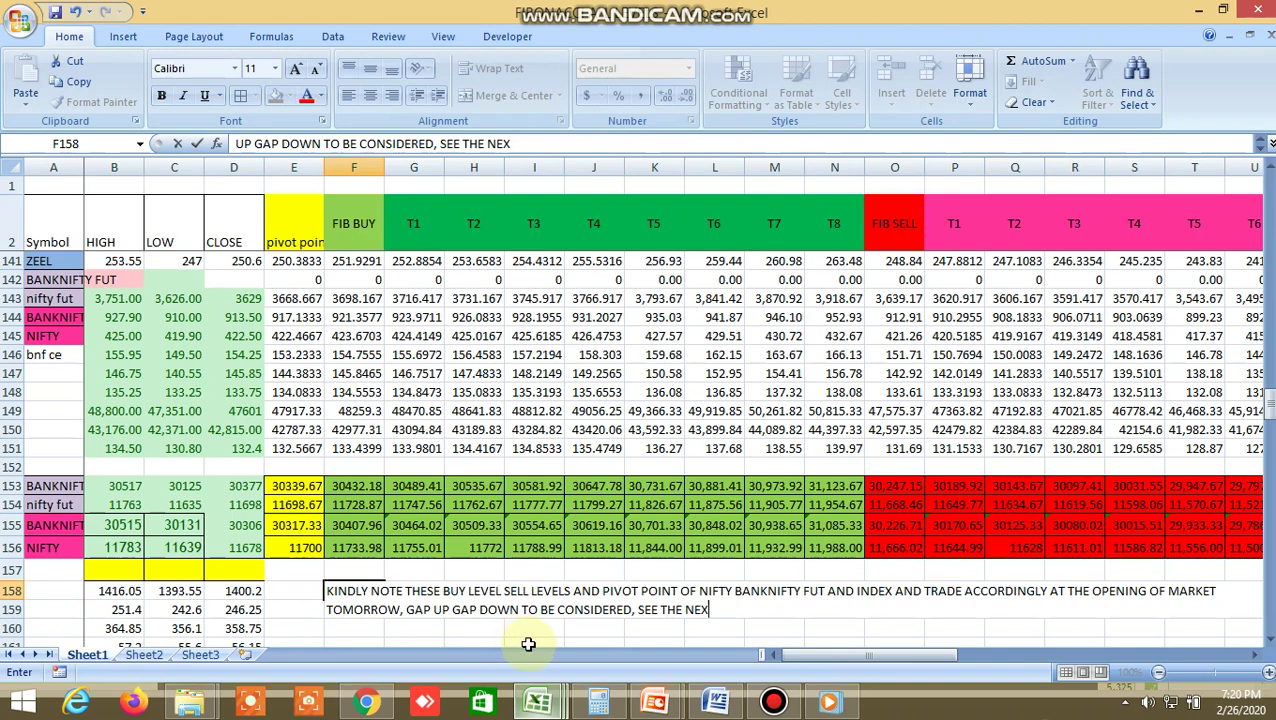
text(T LEVEL BEY)
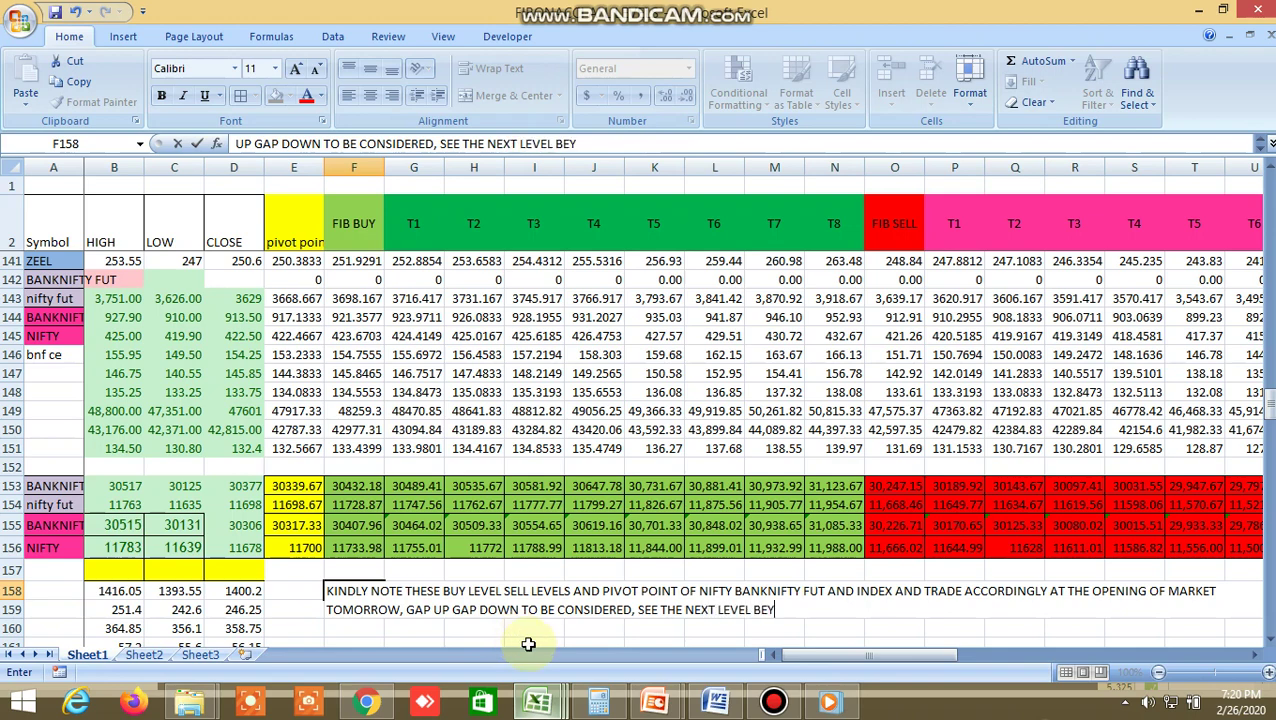
text(OND AN)
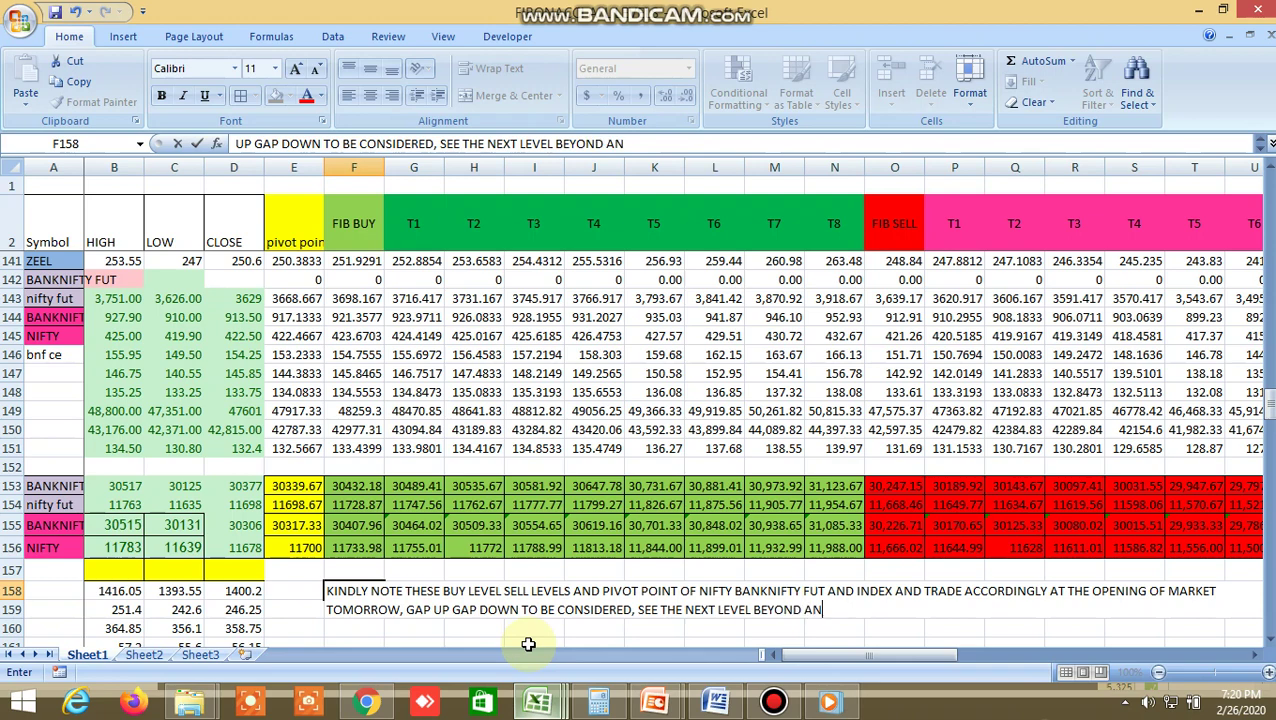
text(Y PREVIOUS LEVEL)
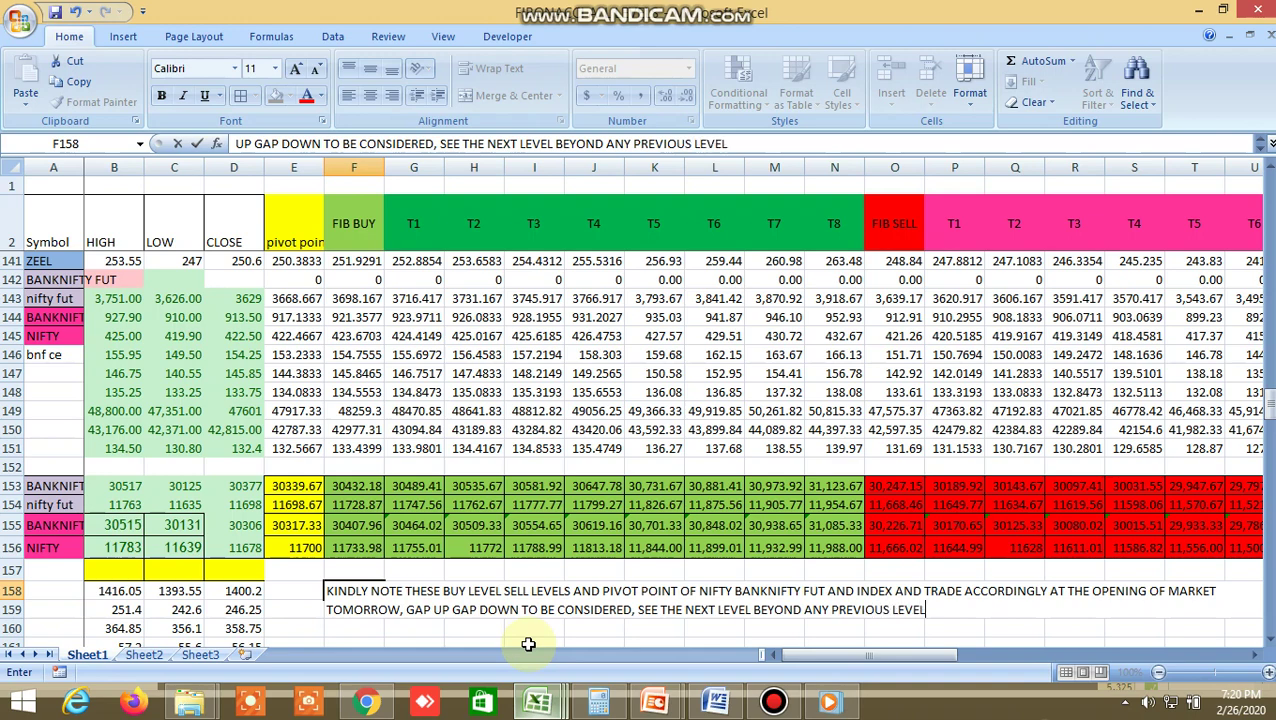
Switch to the media player, watch the recorded NIFTY BANK chart analysis to its end and close the player
click(833, 705)
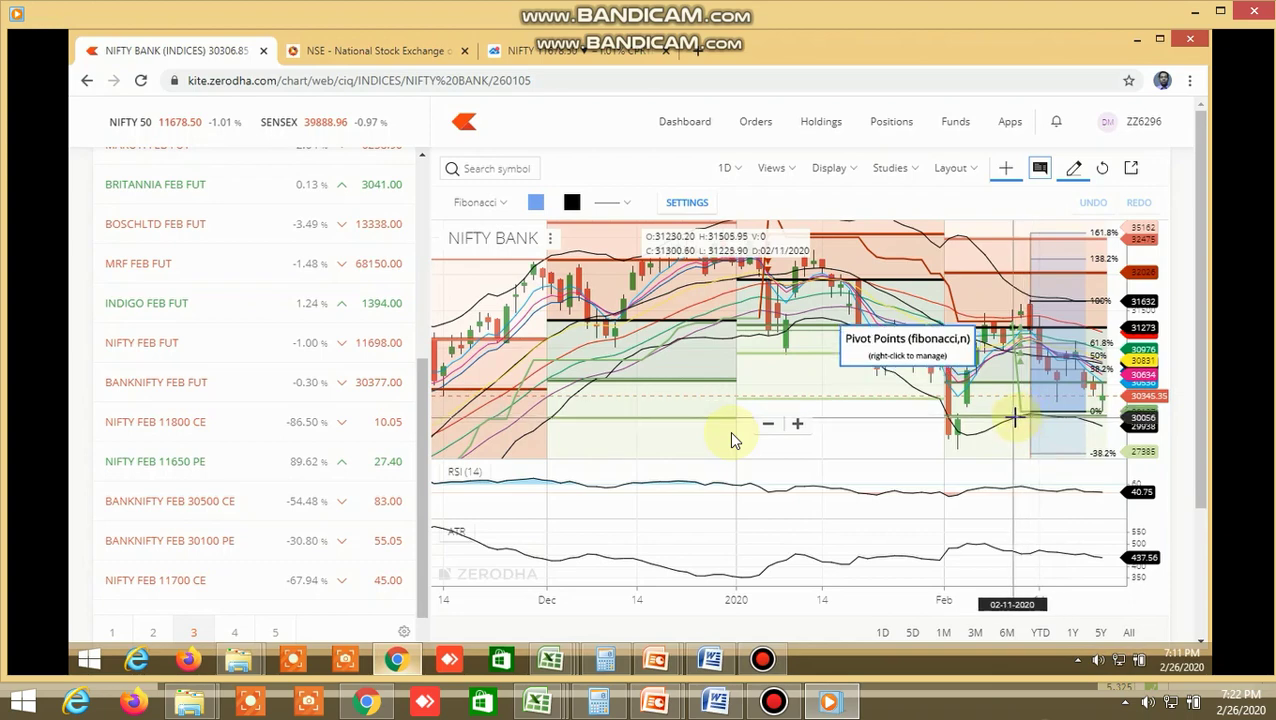
mouse_move(728, 431)
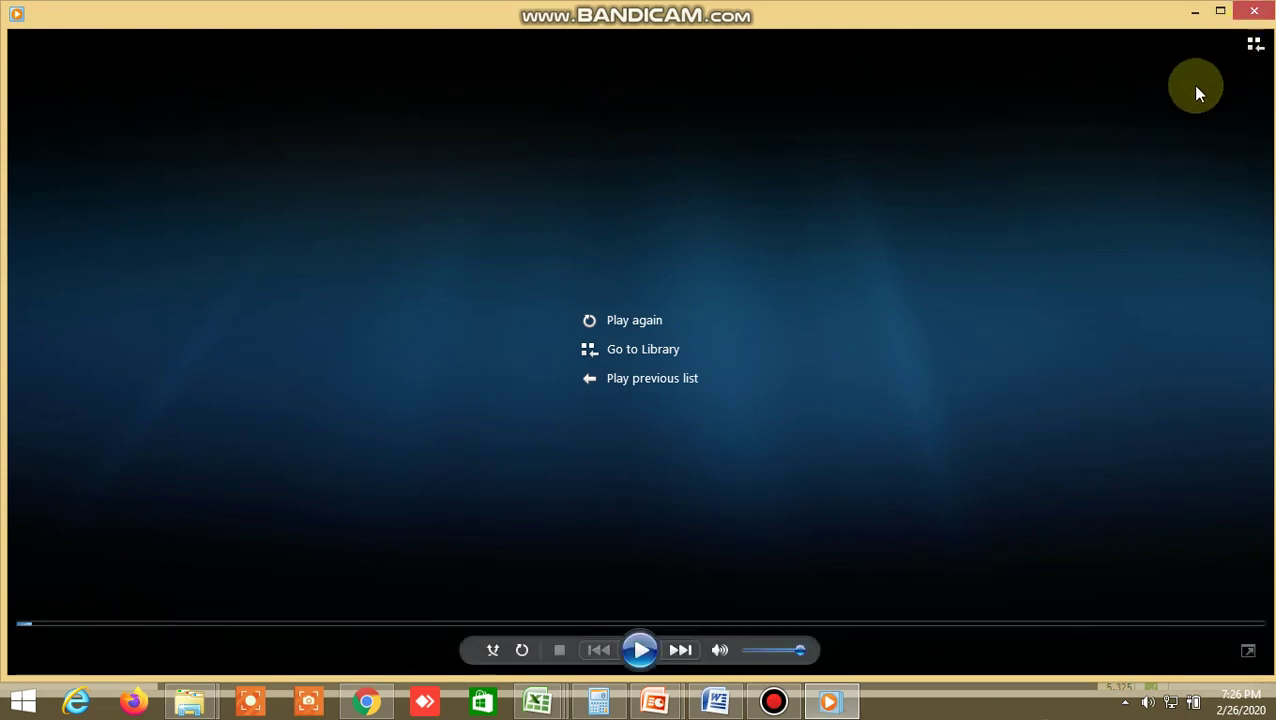
key(alt+F4)
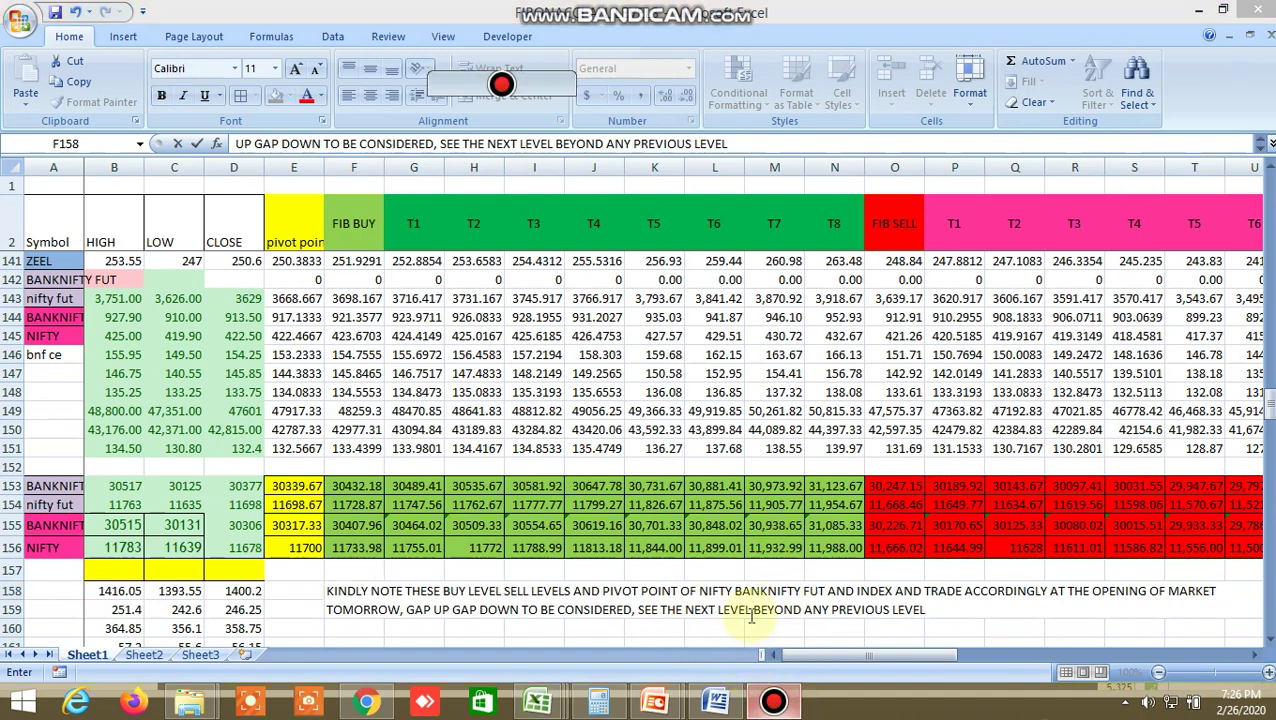
click(775, 705)
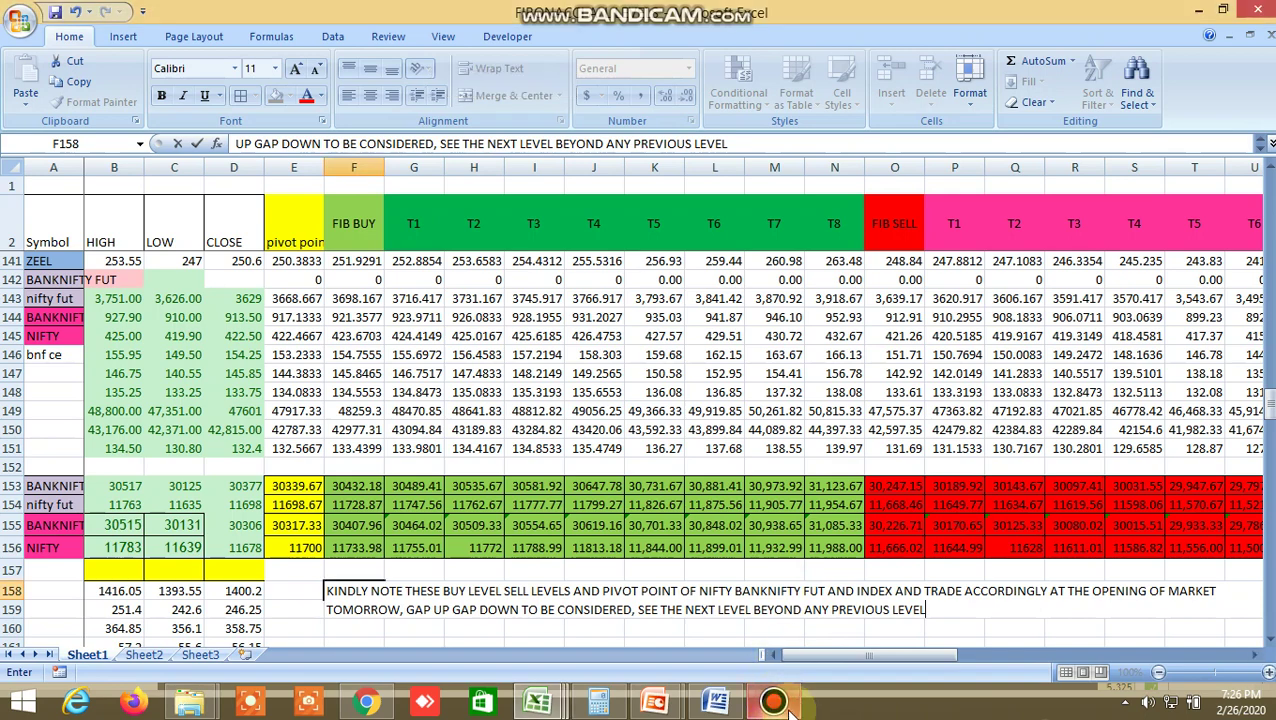